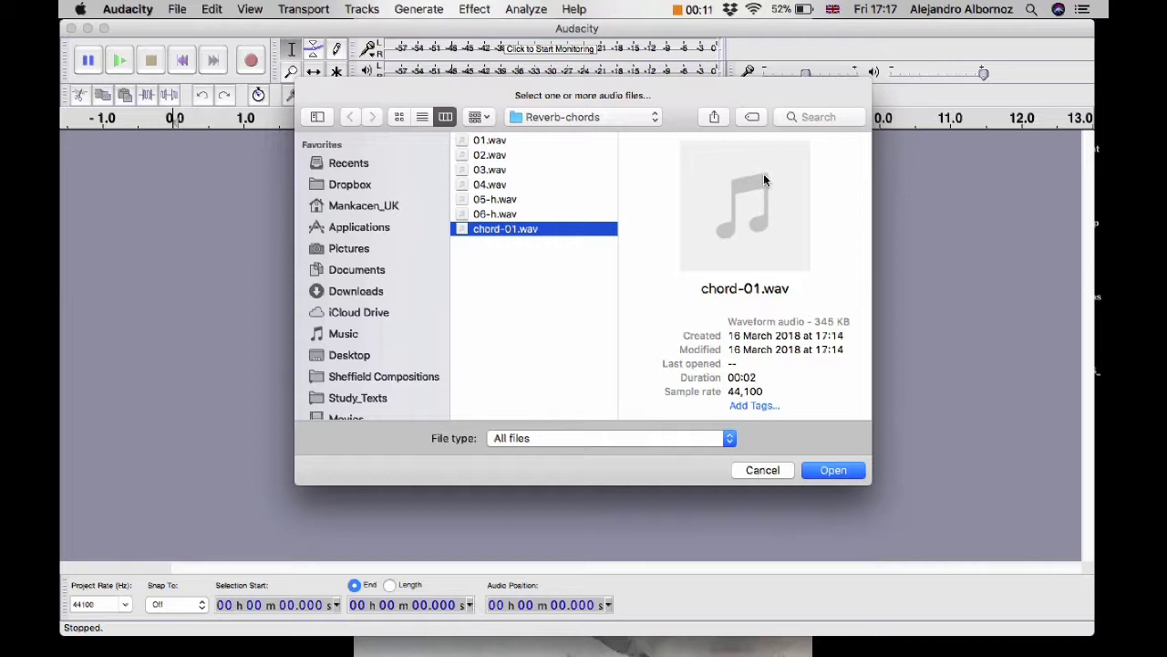
Step: Import note_01.wav from Downloads > ContrabassCl_audiofiles > Edits-clarinets, reading the file directly from the original
{"action": "left_click", "coordinate": [576, 120]}
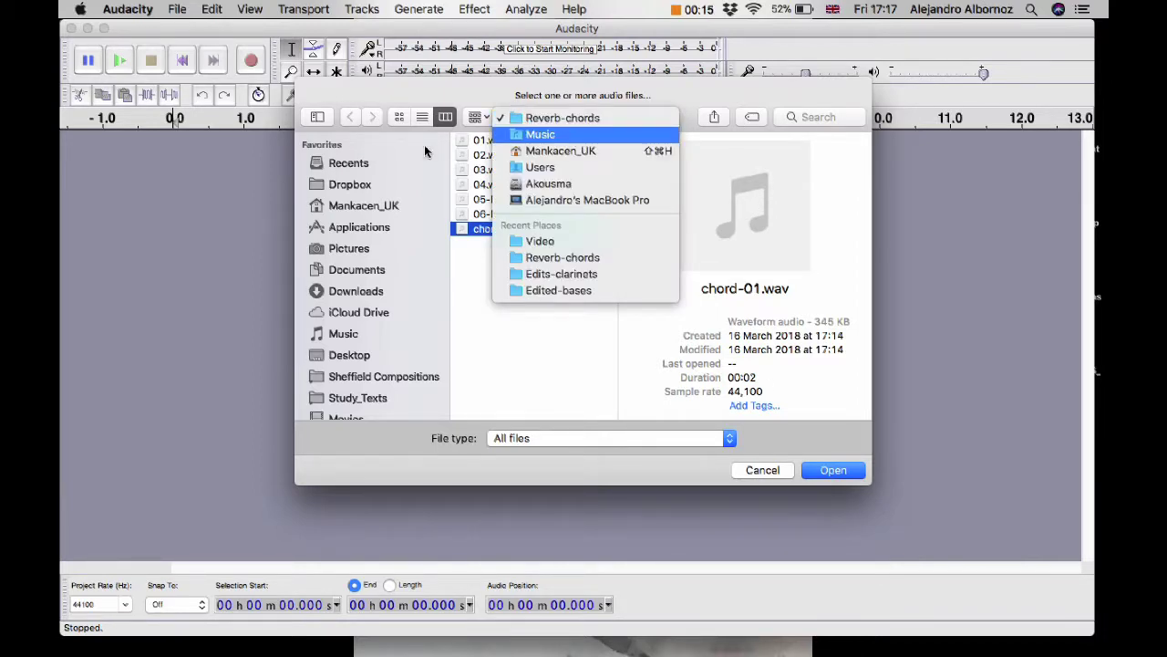
{"action": "left_click", "coordinate": [343, 297]}
{"action": "left_click", "coordinate": [342, 297]}
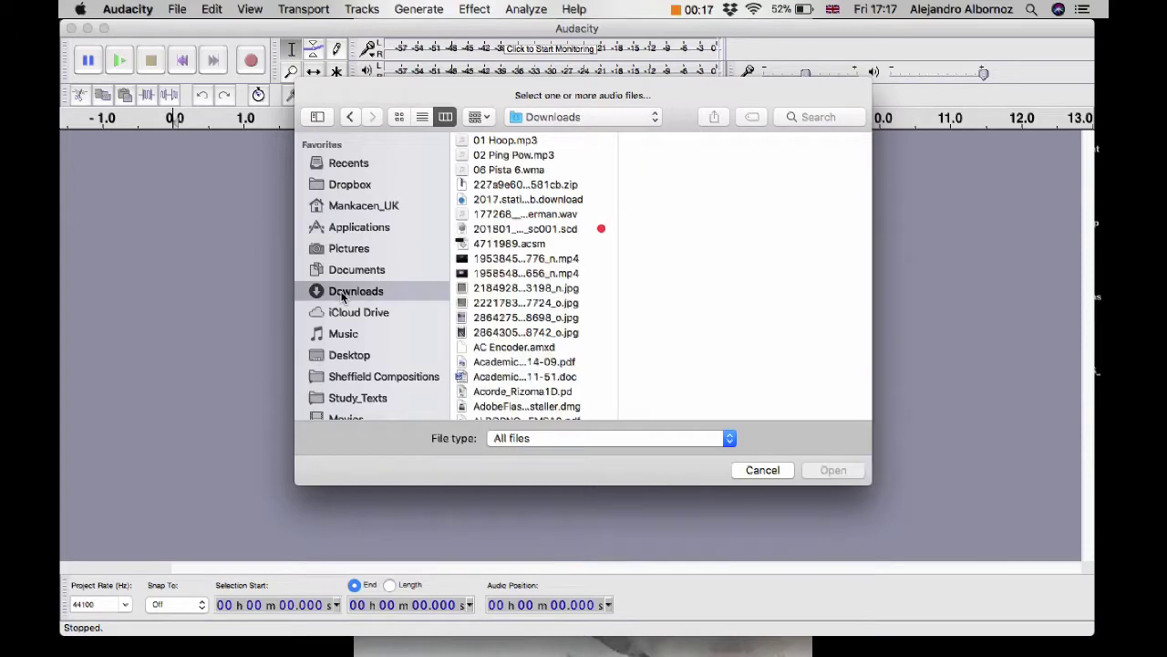
{"action": "scroll", "coordinate": [533, 312], "scroll_direction": "down", "scroll_amount": 10}
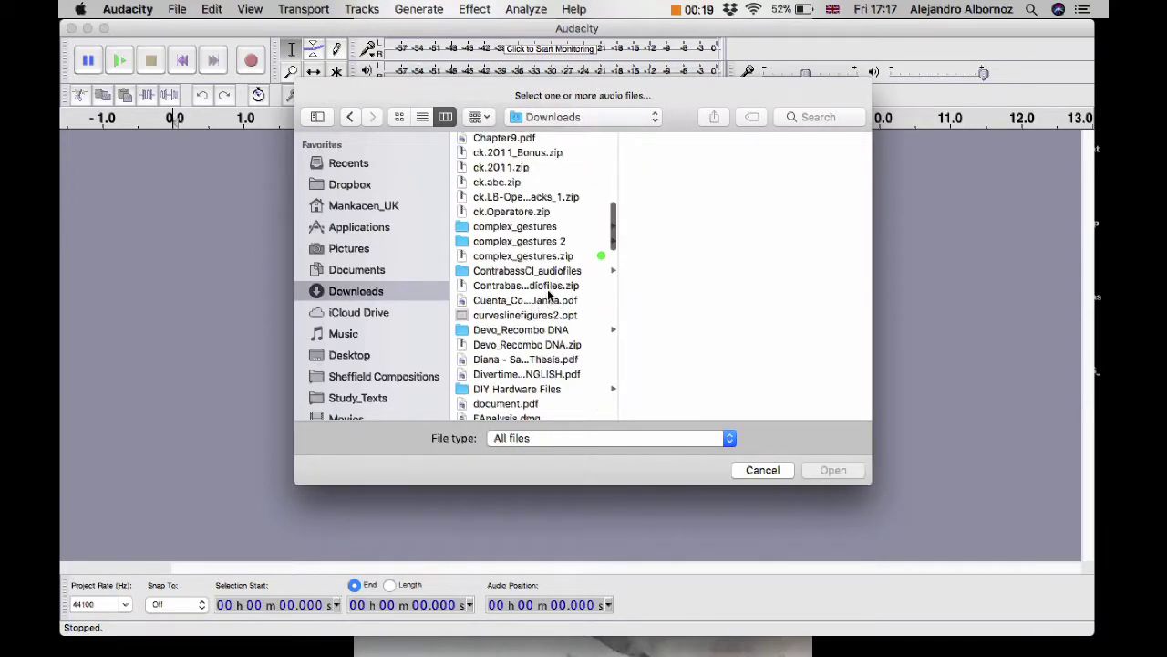
{"action": "left_click", "coordinate": [551, 271]}
{"action": "scroll", "coordinate": [691, 313], "scroll_direction": "down", "scroll_amount": 15}
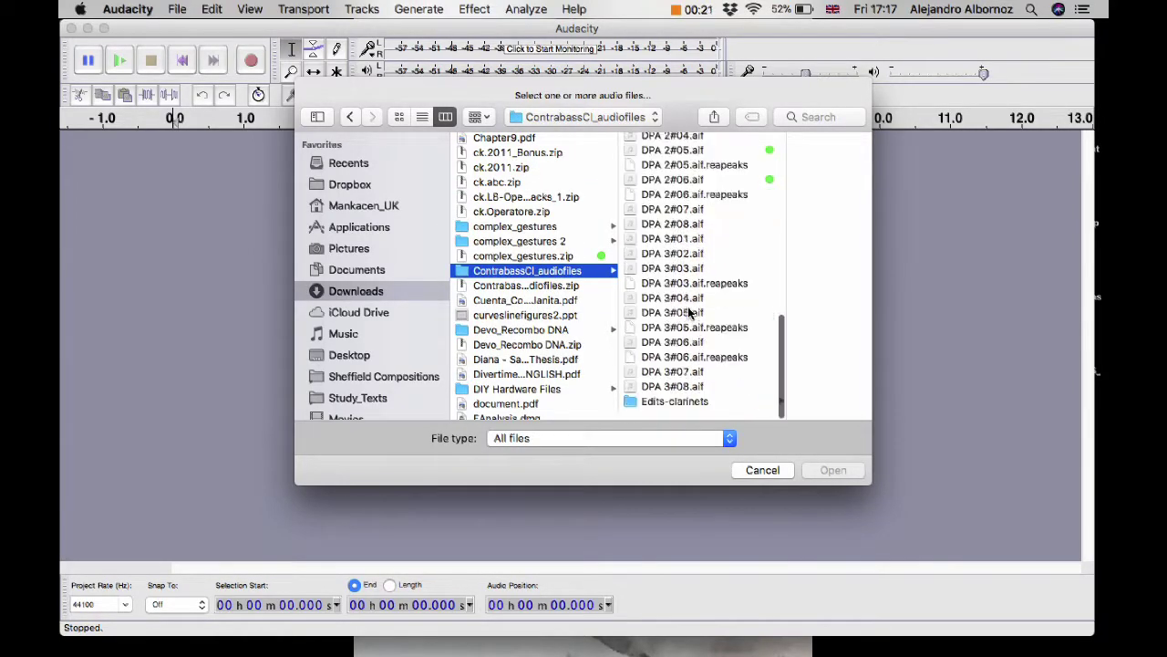
{"action": "left_click", "coordinate": [693, 413]}
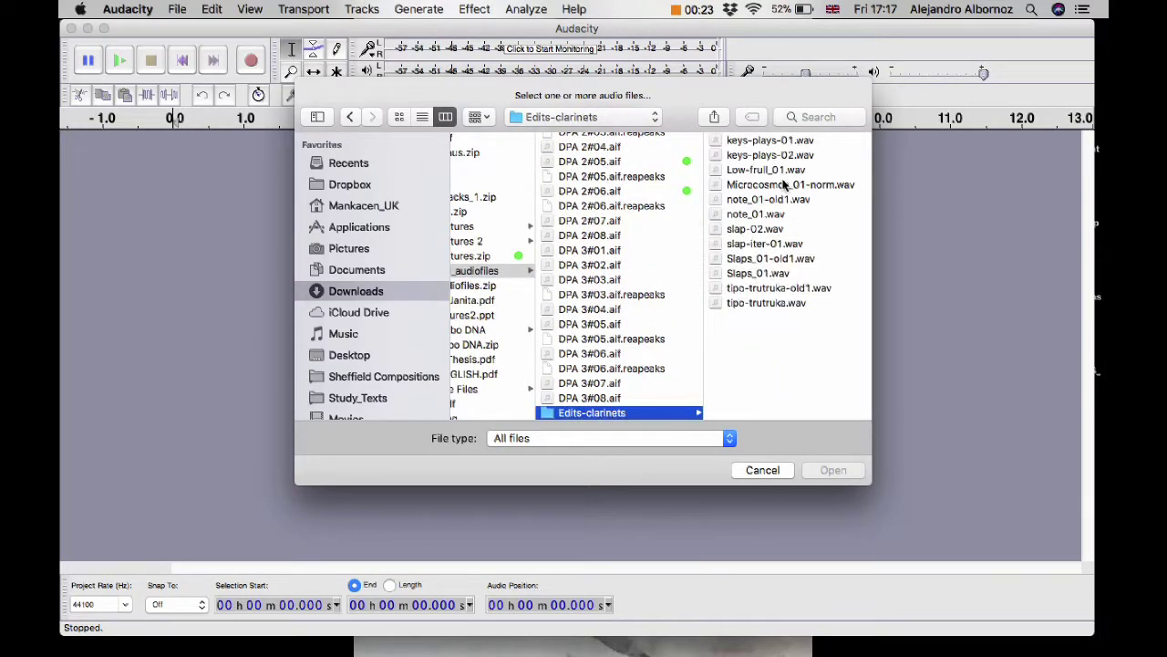
{"action": "left_click", "coordinate": [749, 216]}
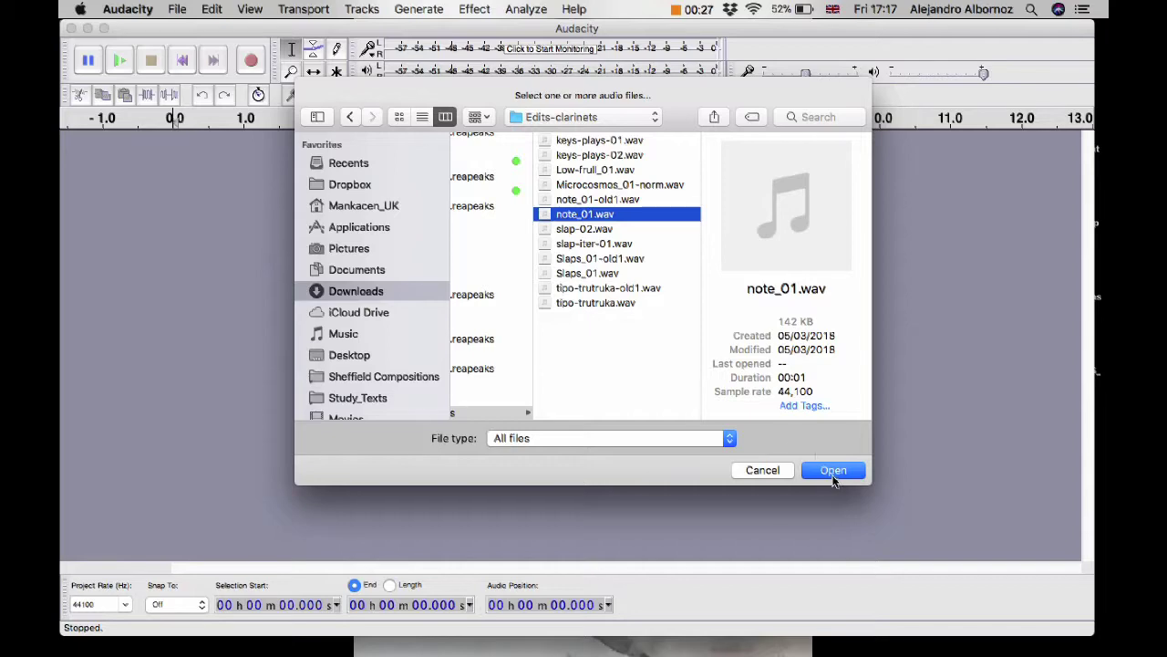
{"action": "left_click", "coordinate": [833, 470]}
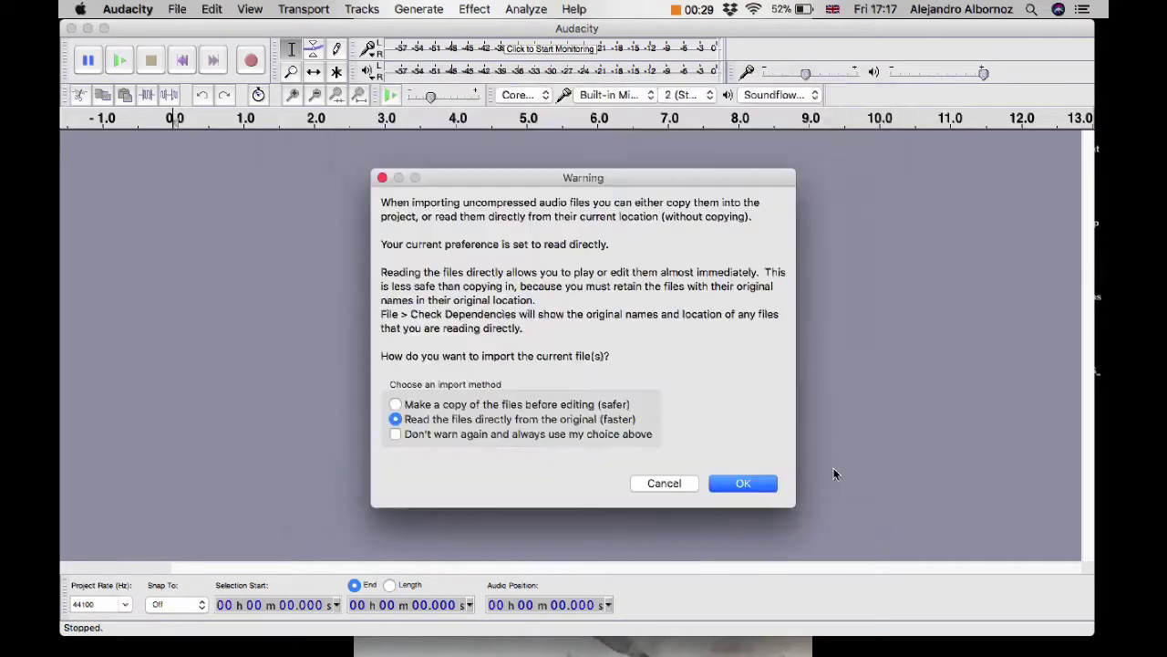
{"action": "left_click", "coordinate": [744, 481]}
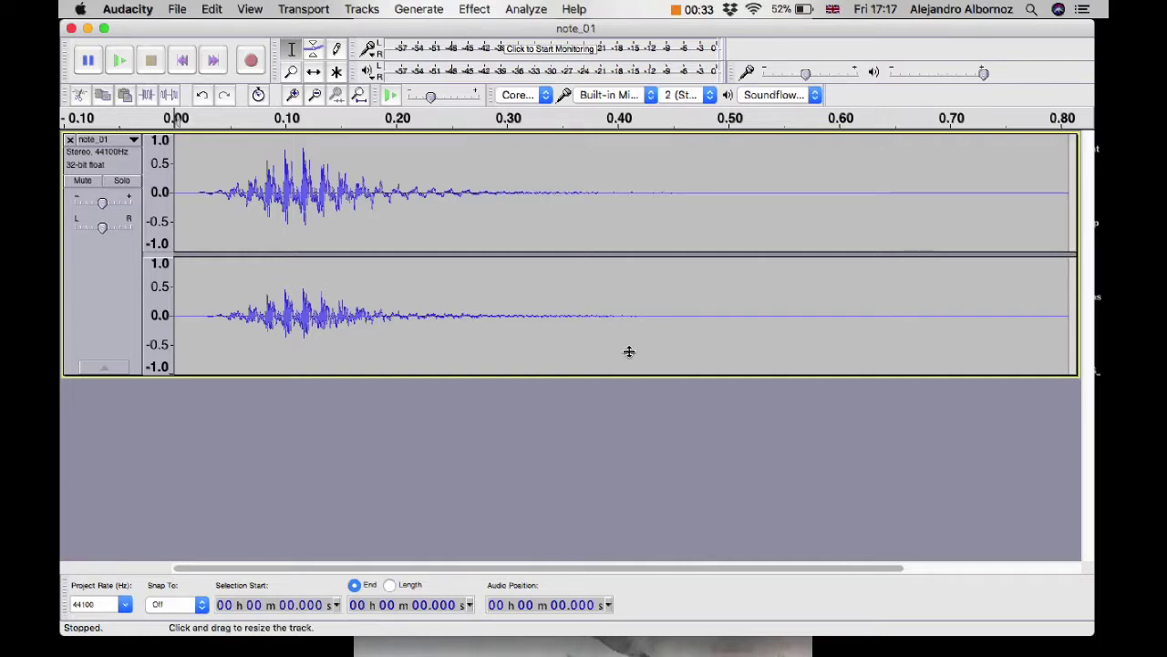
Step: Reduce the height of the note_01 track to about half
{"action": "left_click_drag", "start_coordinate": [629, 352], "coordinate": [615, 241]}
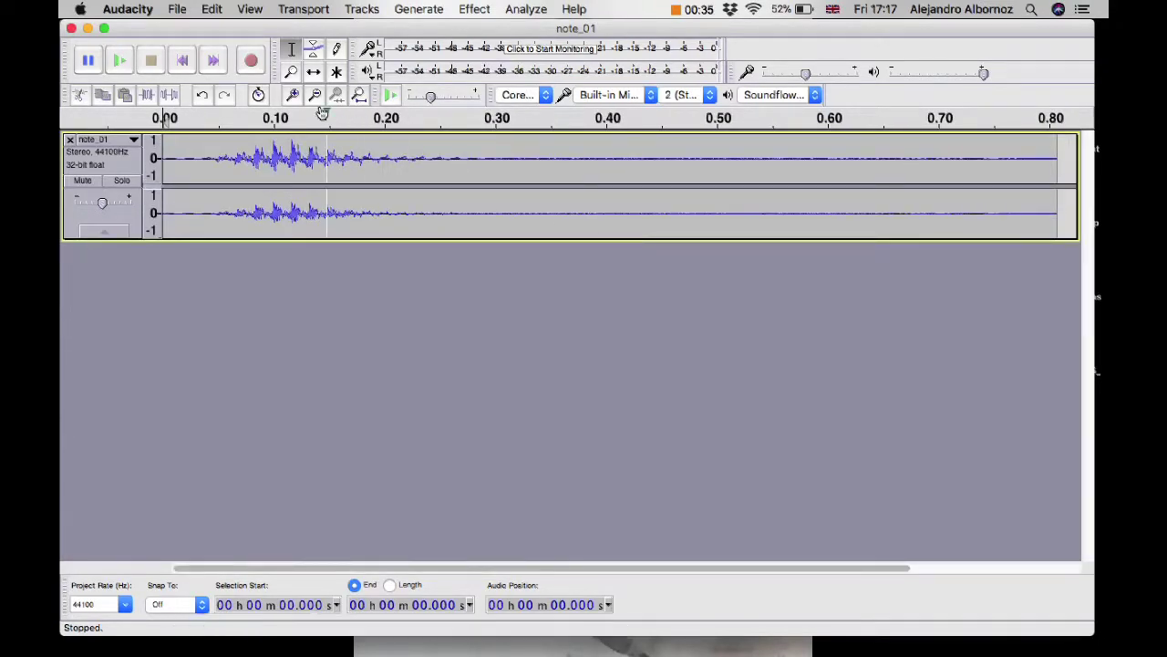
{"action": "left_click", "coordinate": [315, 97]}
{"action": "left_click", "coordinate": [316, 97]}
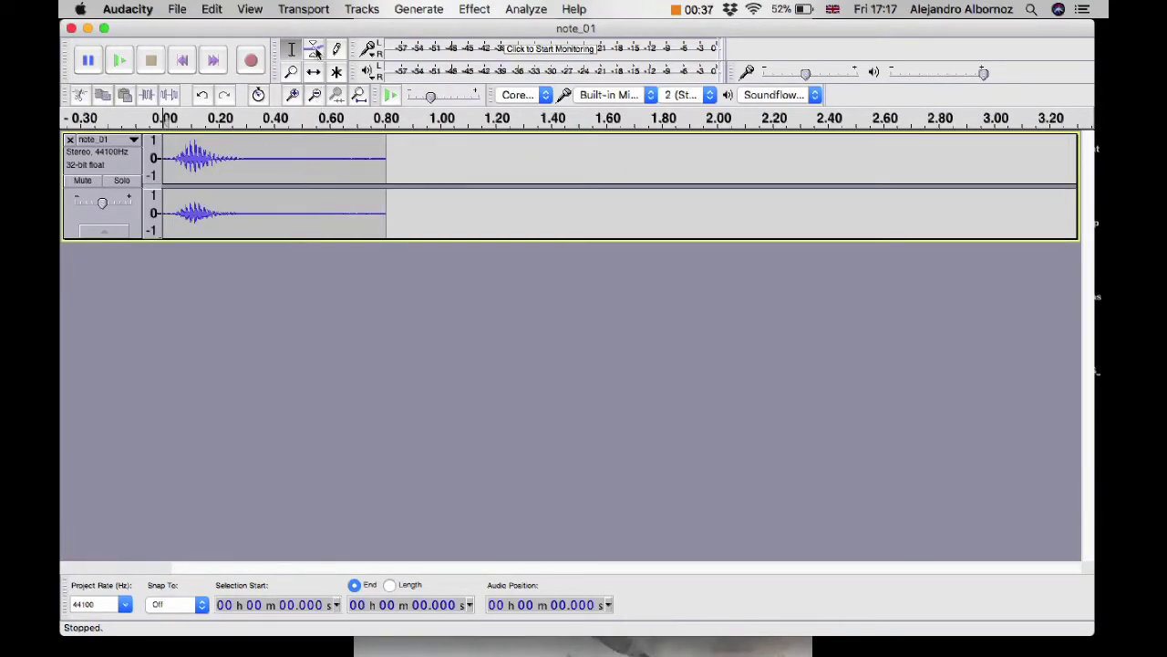
Step: Add an empty stereo track below note_01 and return the cursor to the start of the project
{"action": "left_click", "coordinate": [361, 9]}
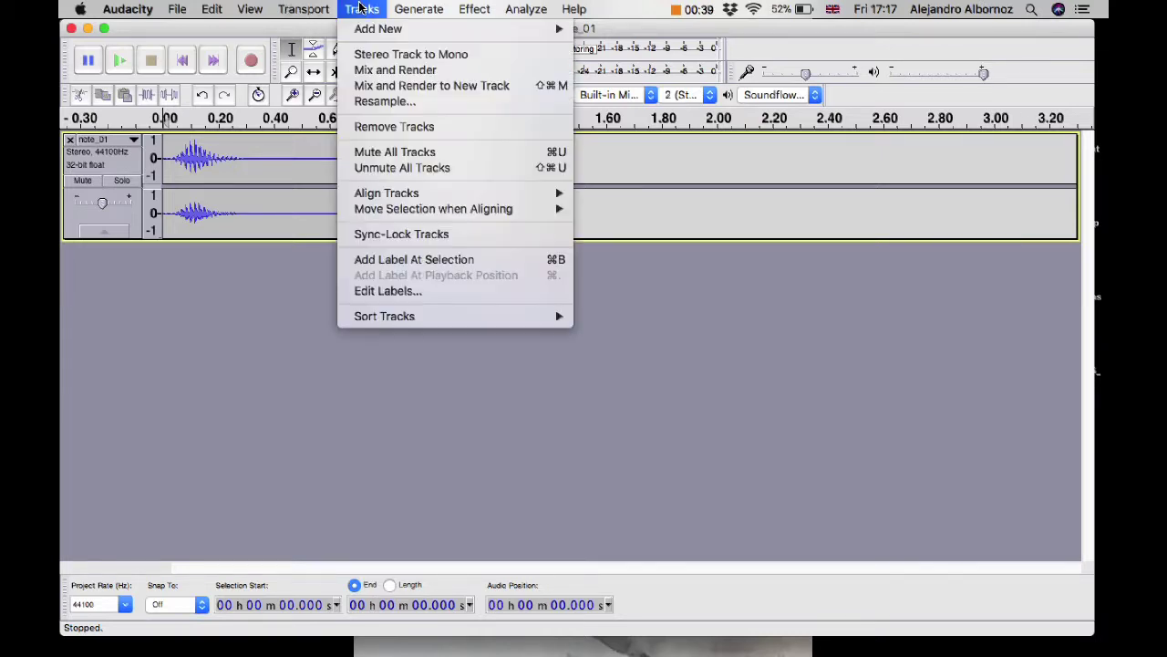
{"action": "mouse_move", "coordinate": [383, 35]}
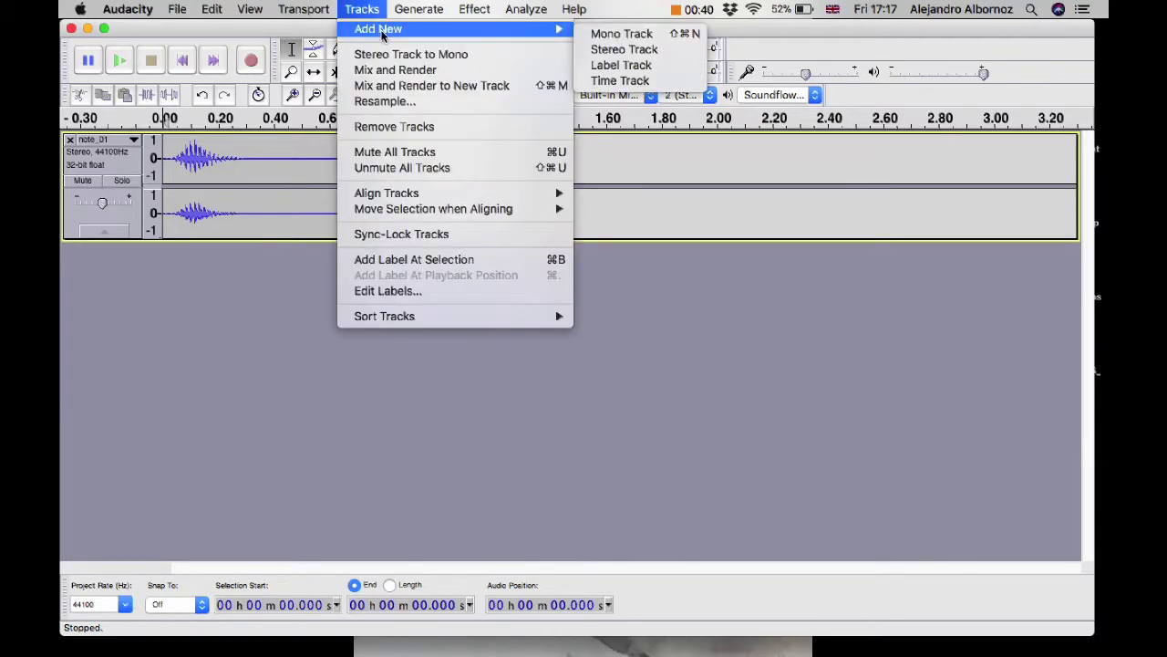
{"action": "left_click", "coordinate": [665, 51]}
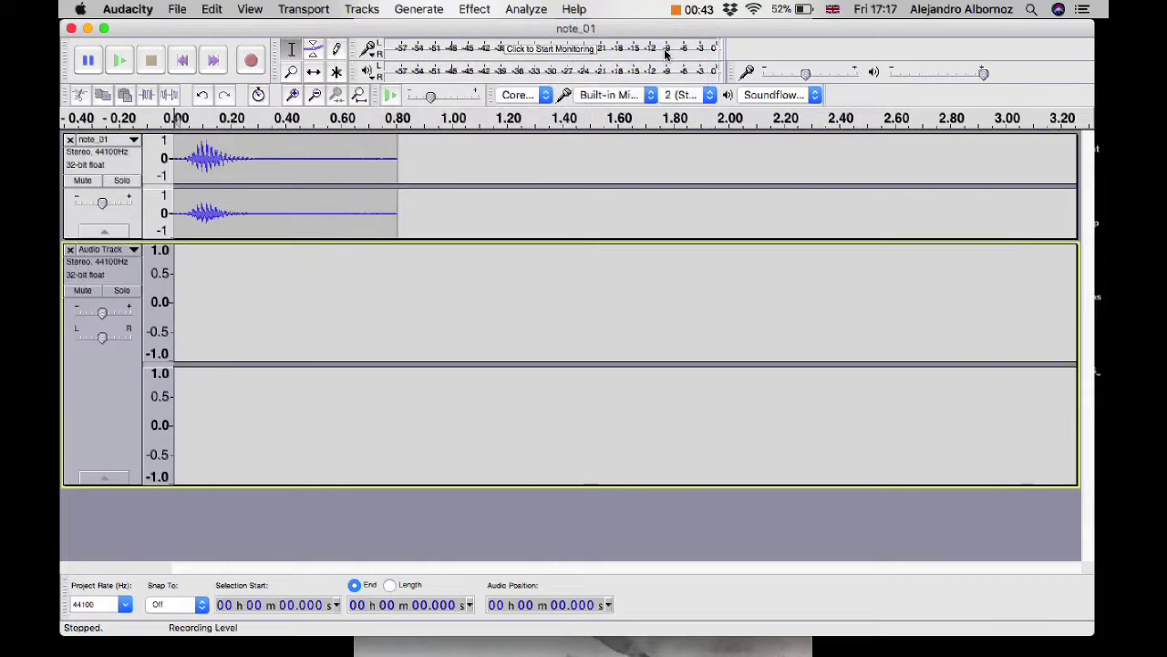
{"action": "left_click", "coordinate": [218, 319]}
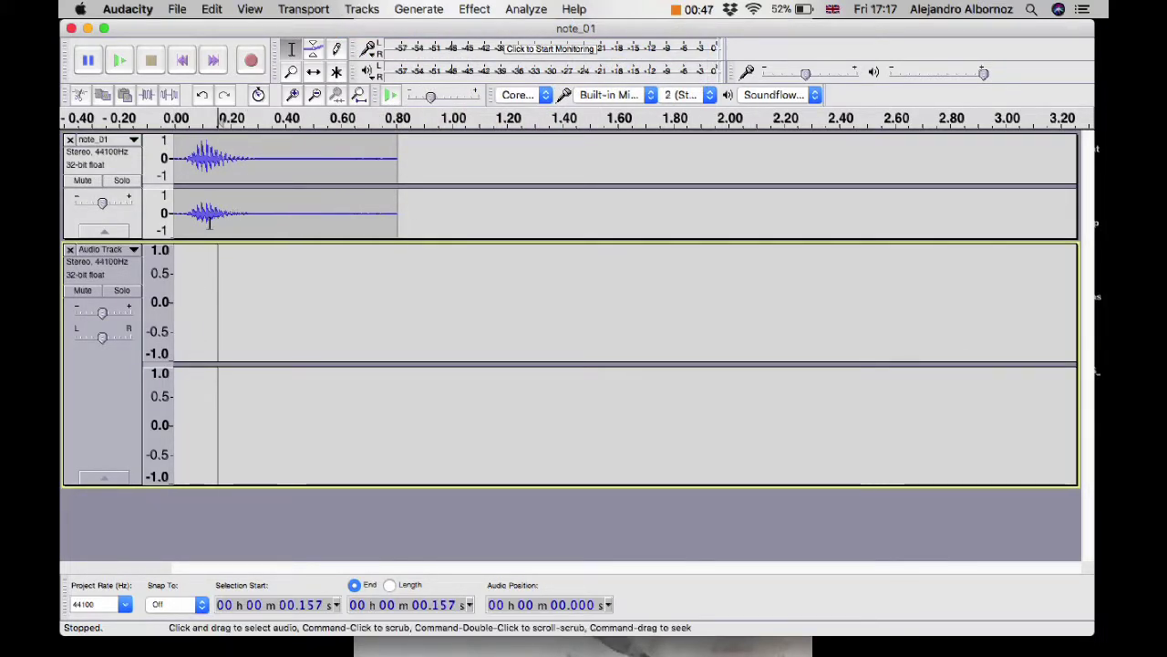
{"action": "left_click", "coordinate": [182, 61]}
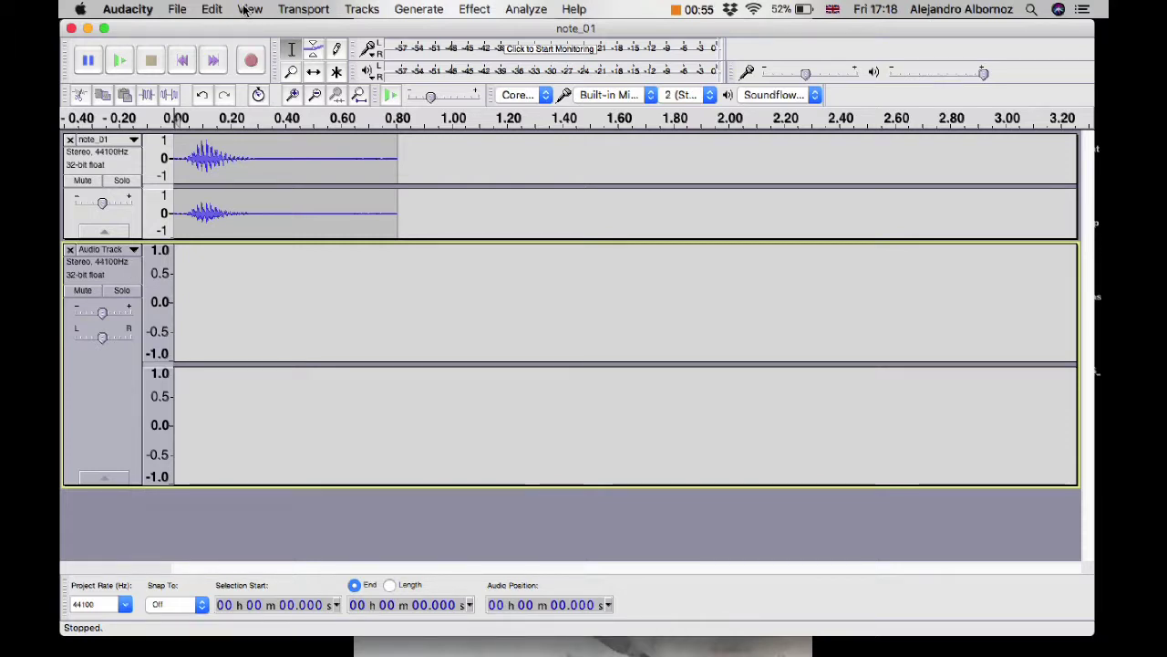
Step: Import slap-iter-01.wav from the Edits-clarinets folder into the project, reading it directly from the original
{"action": "left_click", "coordinate": [181, 10]}
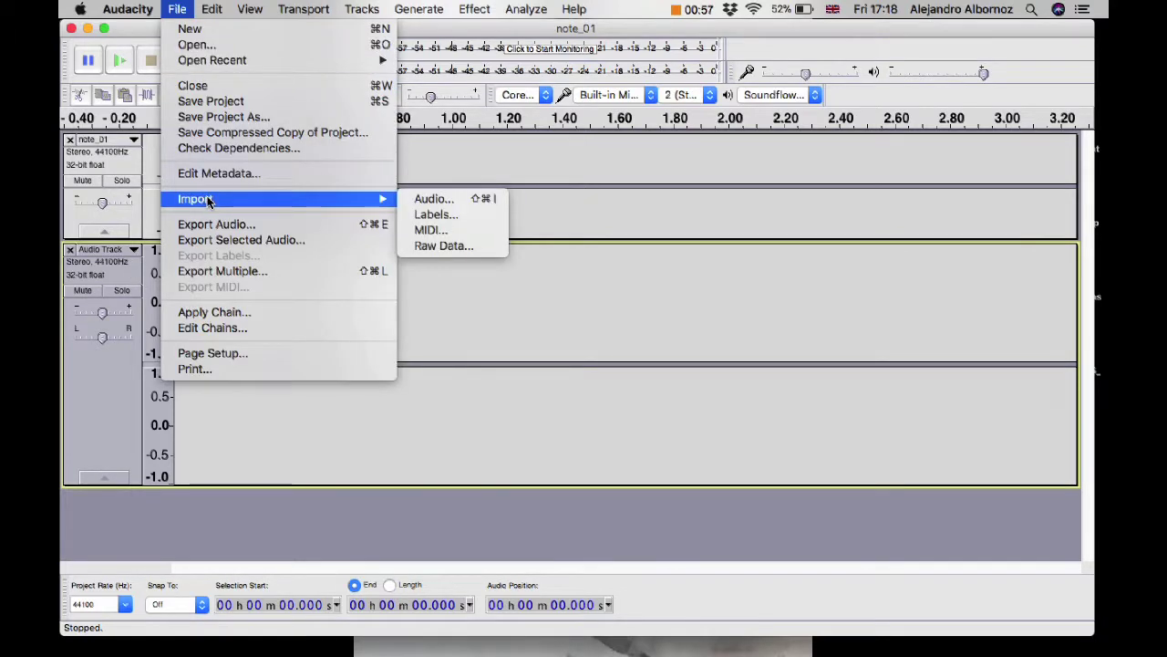
{"action": "left_click", "coordinate": [415, 199]}
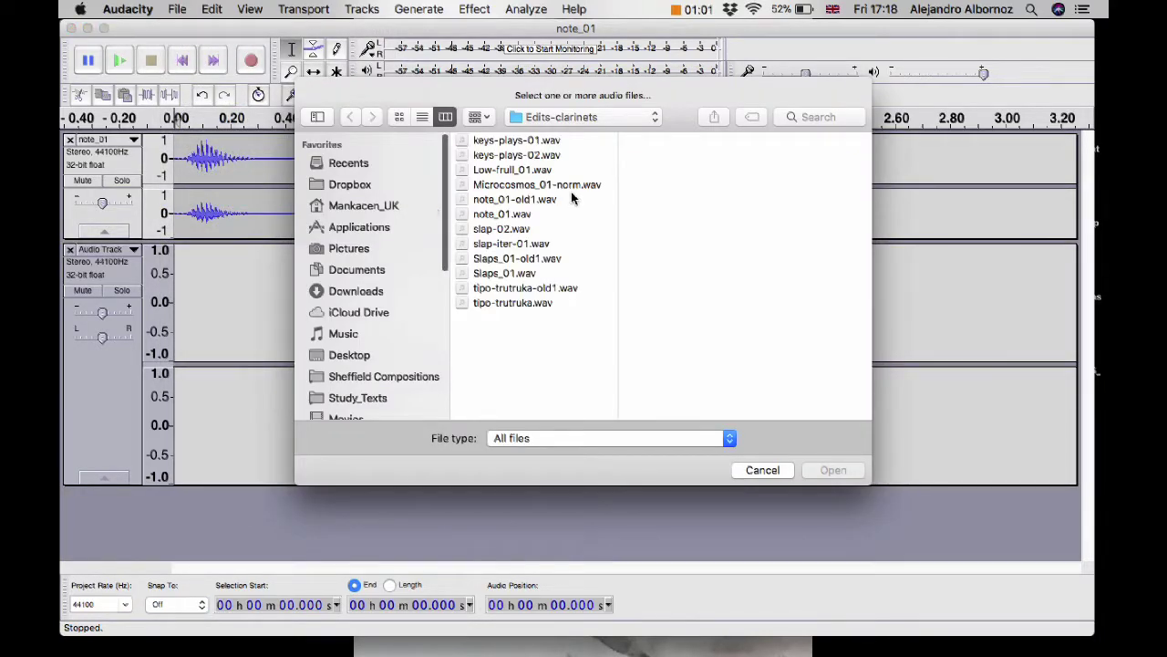
{"action": "left_click", "coordinate": [492, 245]}
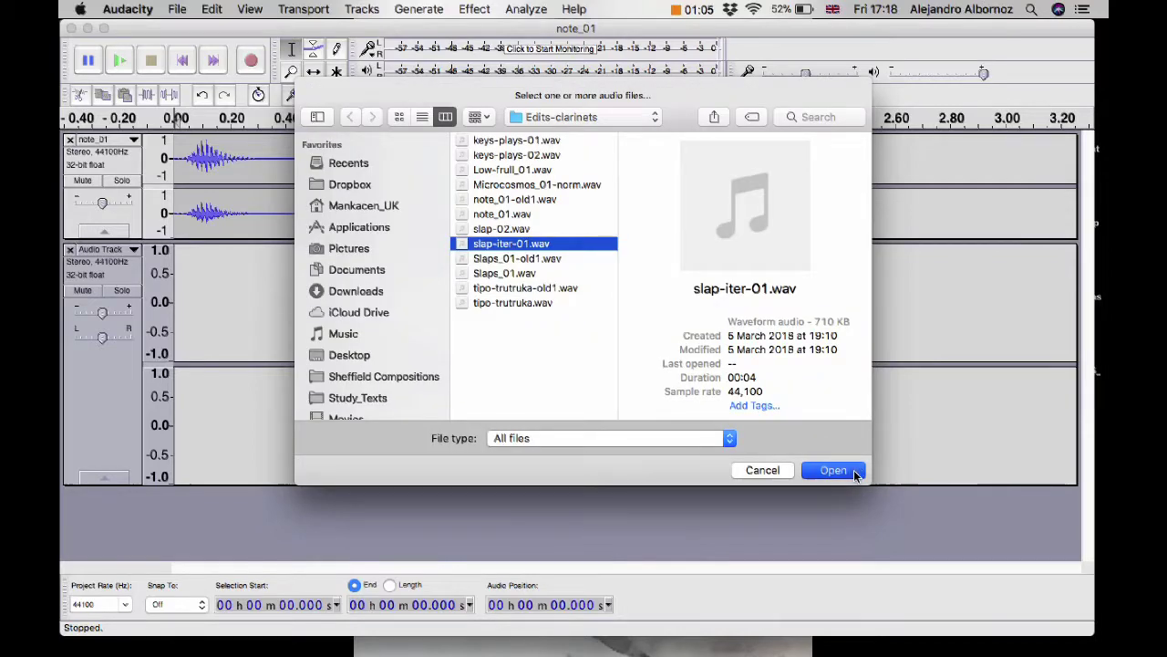
{"action": "left_click", "coordinate": [834, 469]}
{"action": "left_click", "coordinate": [767, 490]}
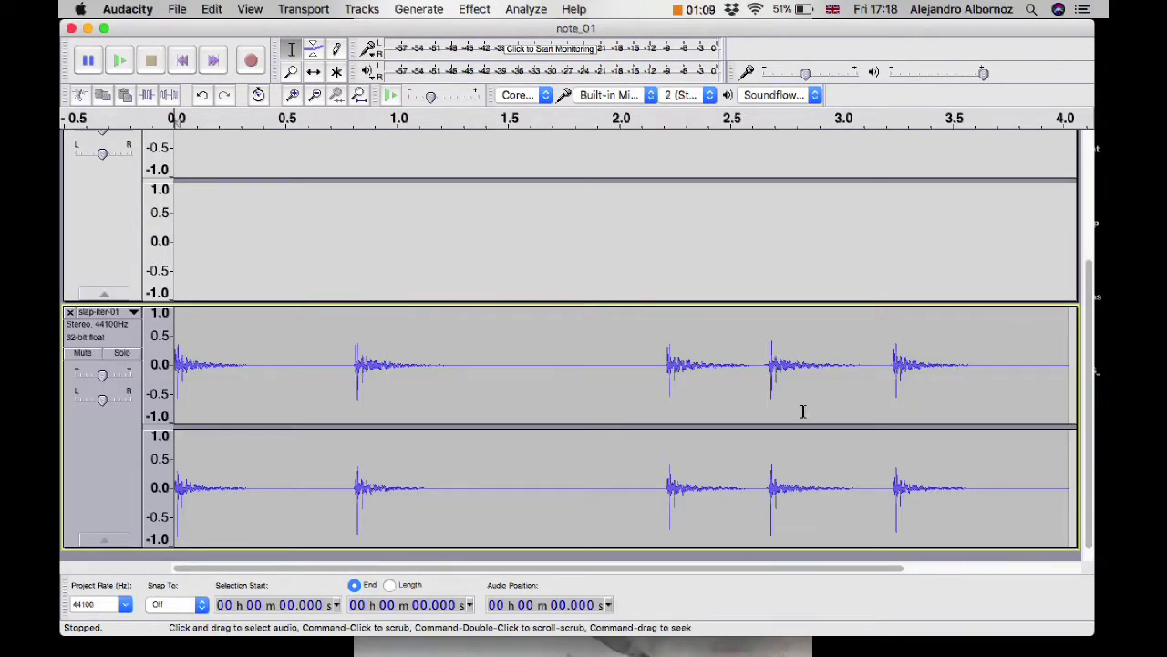
Step: Reduce the heights of the empty stereo track and the slap-iter-01 track so all three tracks fit in view
{"action": "left_click_drag", "start_coordinate": [1087, 390], "coordinate": [1078, 199]}
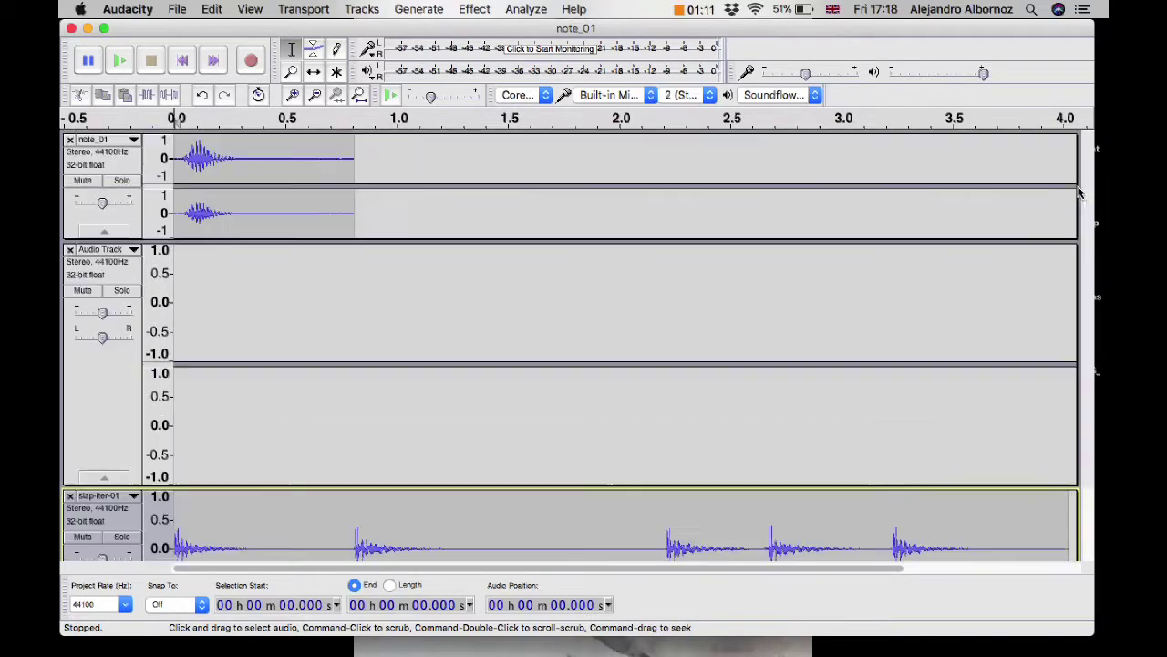
{"action": "scroll", "coordinate": [1058, 325], "scroll_direction": "down", "scroll_amount": 10}
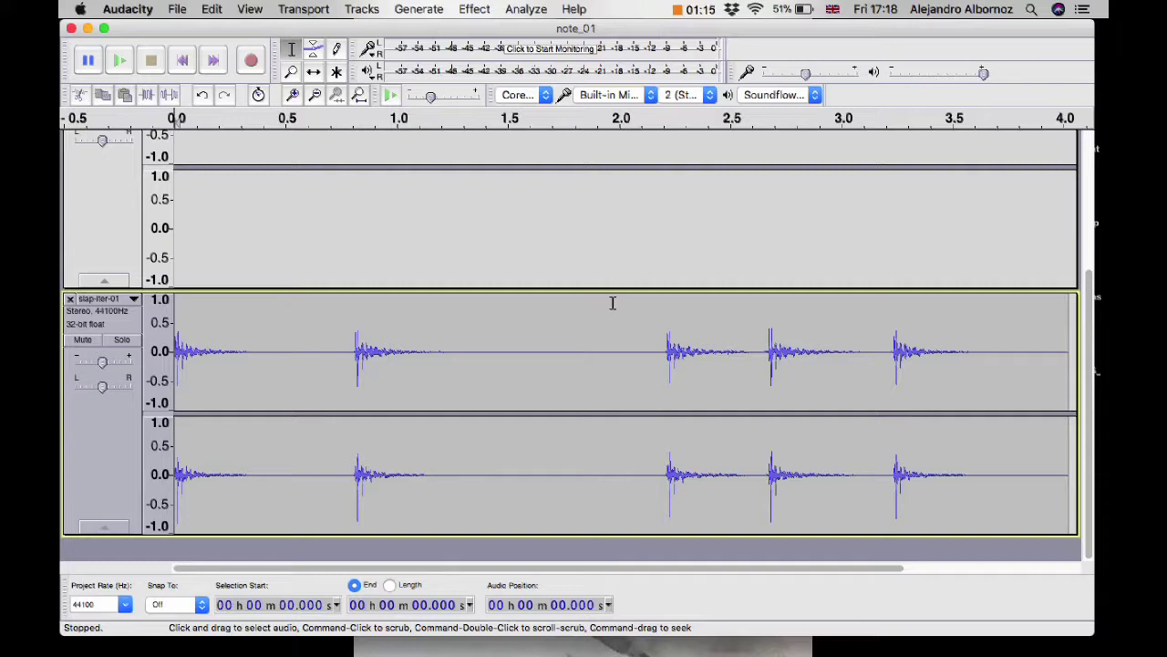
{"action": "left_click_drag", "start_coordinate": [615, 292], "coordinate": [619, 203]}
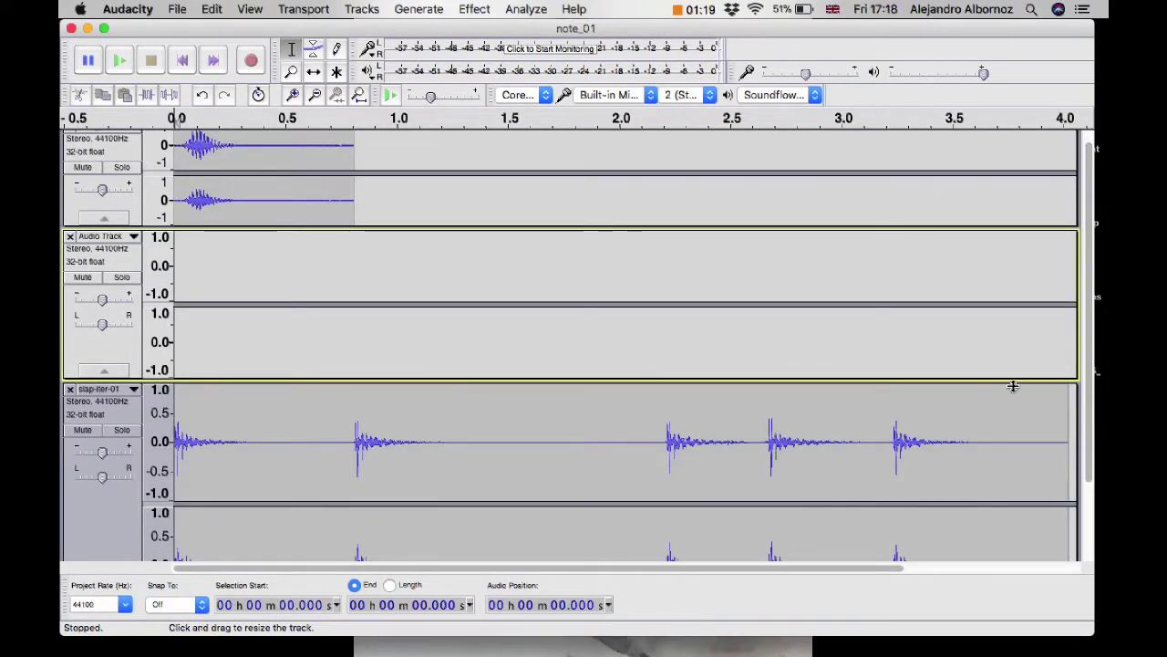
{"action": "left_click_drag", "start_coordinate": [1012, 386], "coordinate": [1011, 357]}
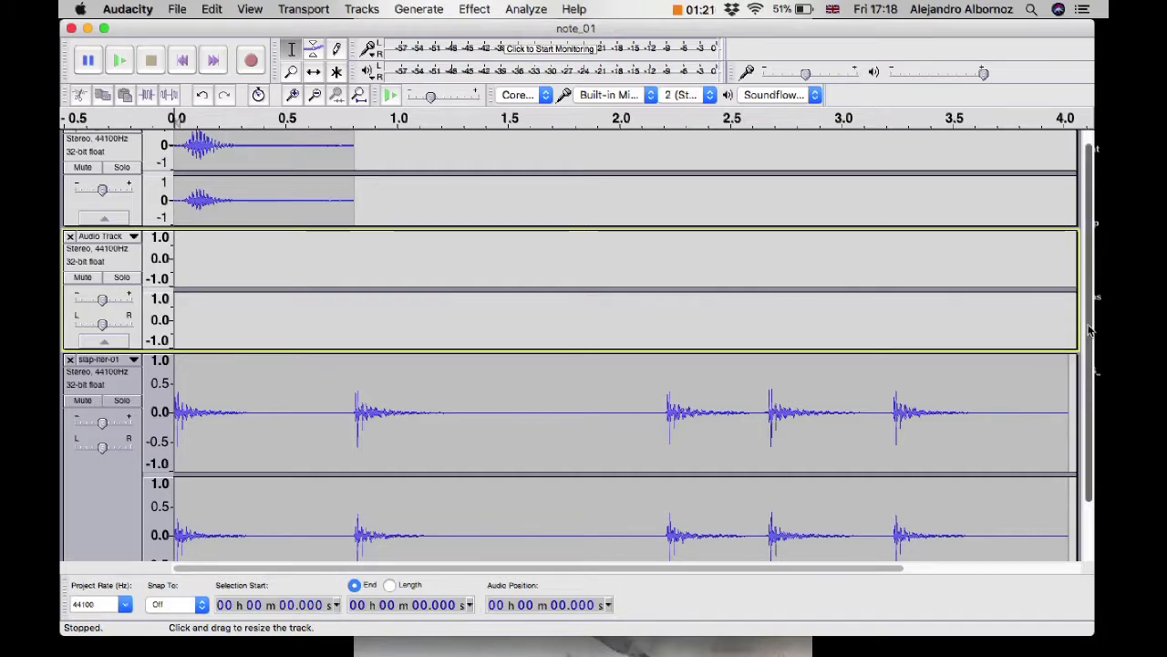
{"action": "left_click_drag", "start_coordinate": [1089, 336], "coordinate": [1090, 393]}
{"action": "left_click_drag", "start_coordinate": [711, 537], "coordinate": [711, 416]}
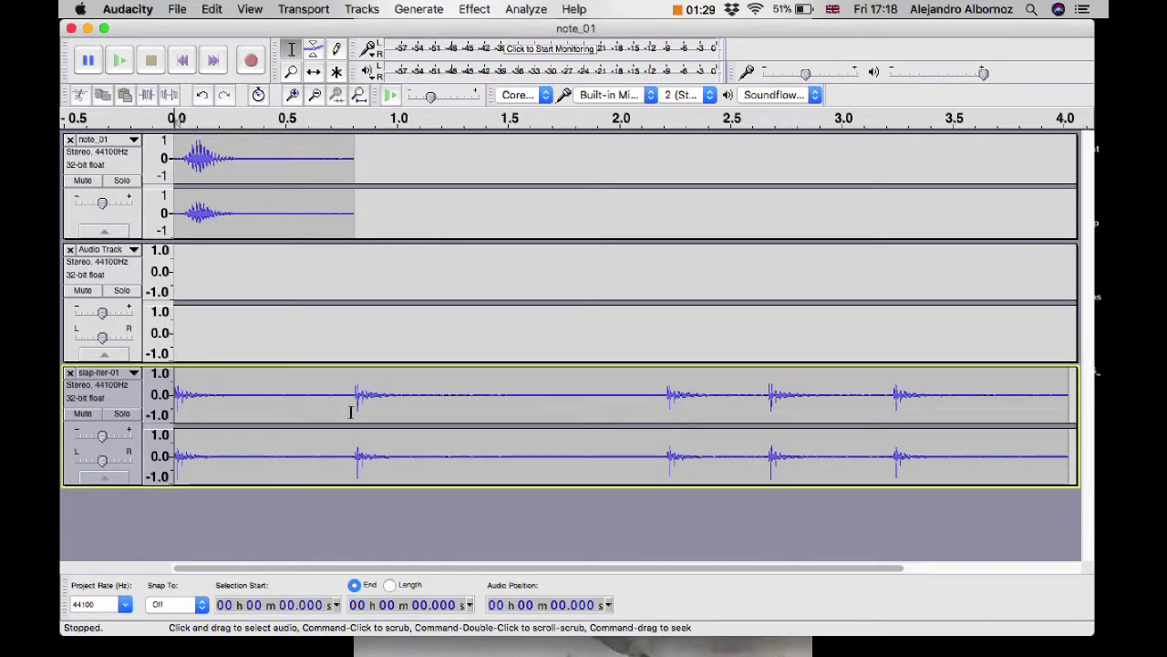
Step: Cut the second slap, about 0.807 to 2.208 s, from slap-iter-01 and paste it into the empty stereo track at 0.807 s
{"action": "left_click_drag", "start_coordinate": [356, 408], "coordinate": [668, 458]}
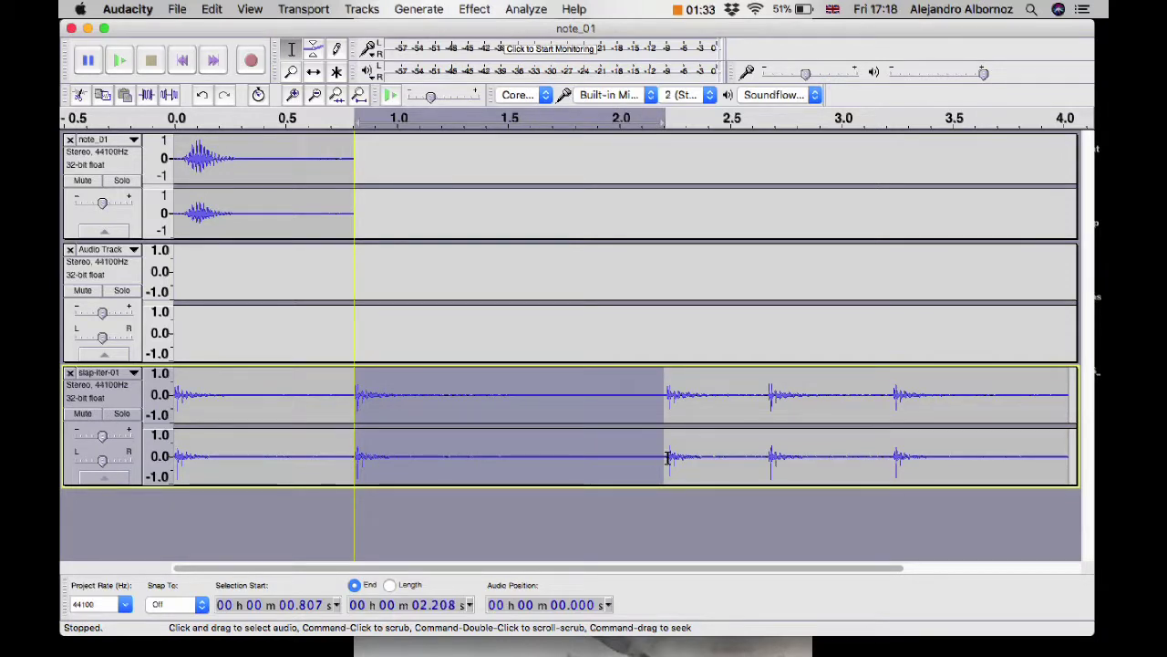
{"action": "left_click", "coordinate": [215, 9]}
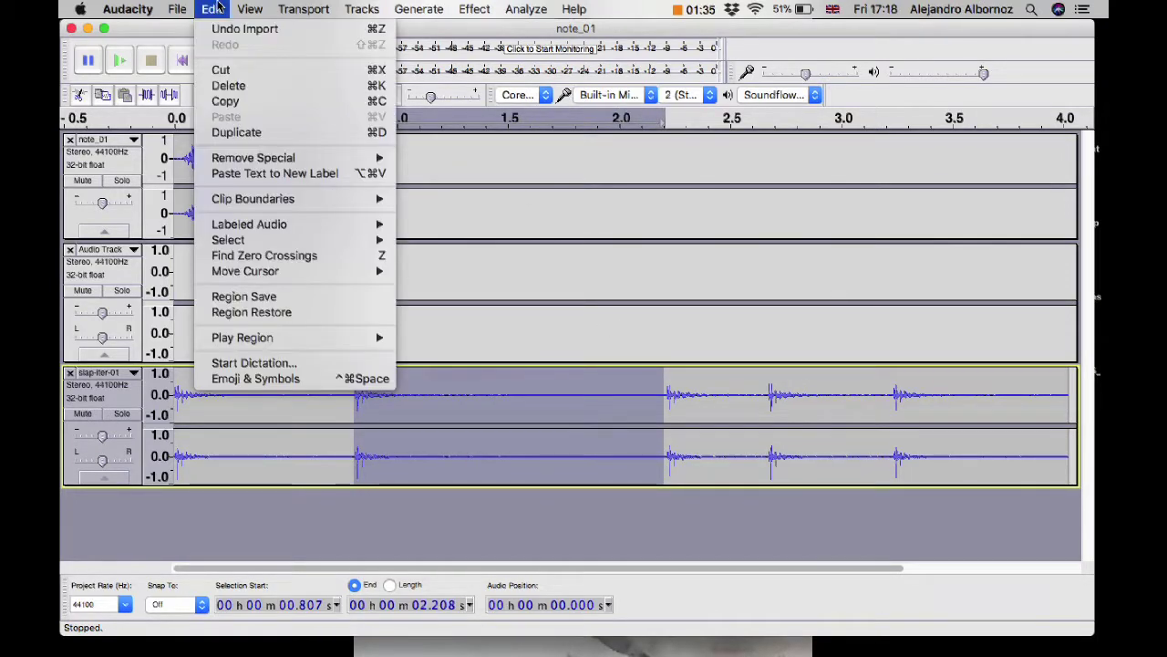
{"action": "left_click", "coordinate": [229, 76]}
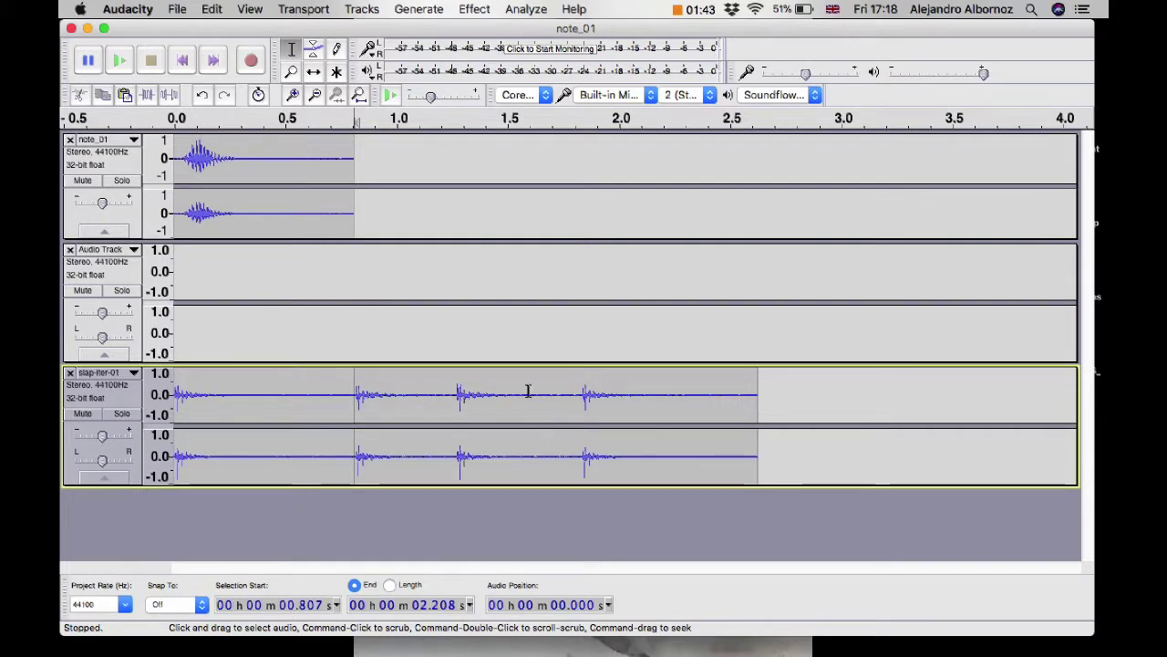
{"action": "left_click", "coordinate": [357, 284]}
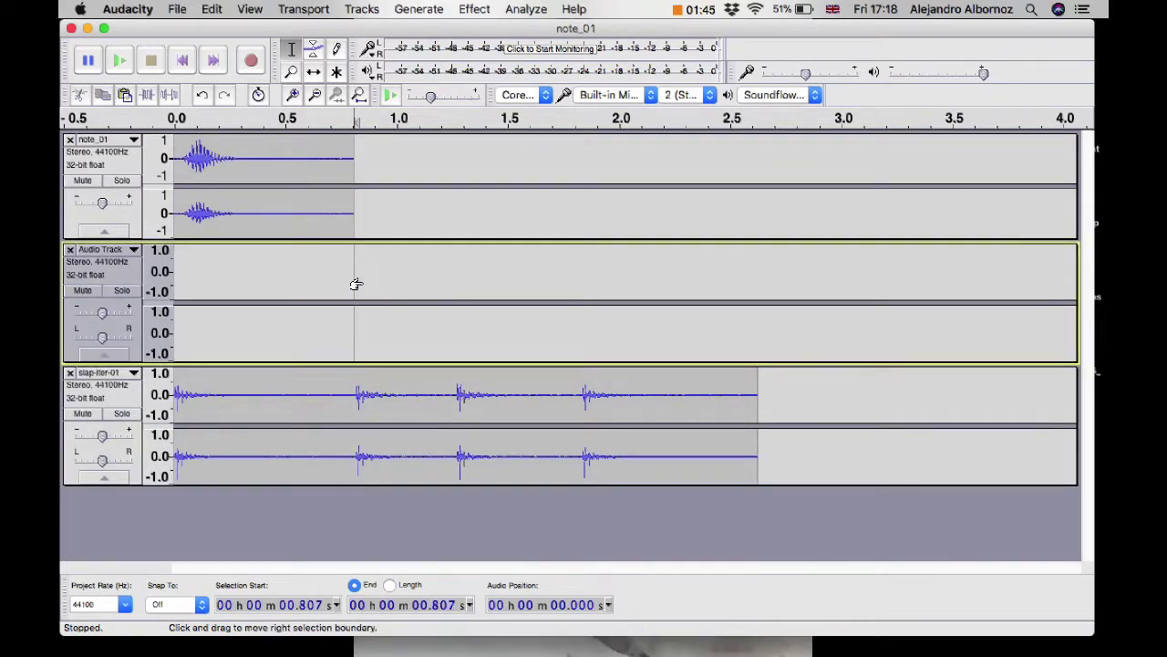
{"action": "left_click", "coordinate": [210, 9]}
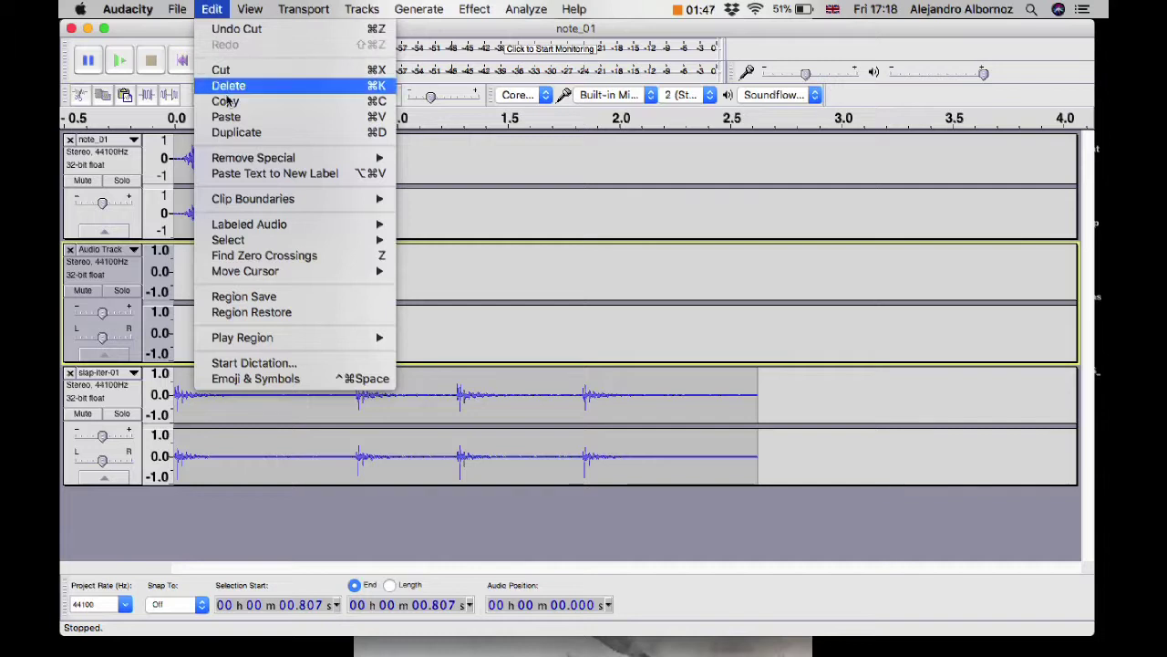
{"action": "left_click", "coordinate": [228, 117]}
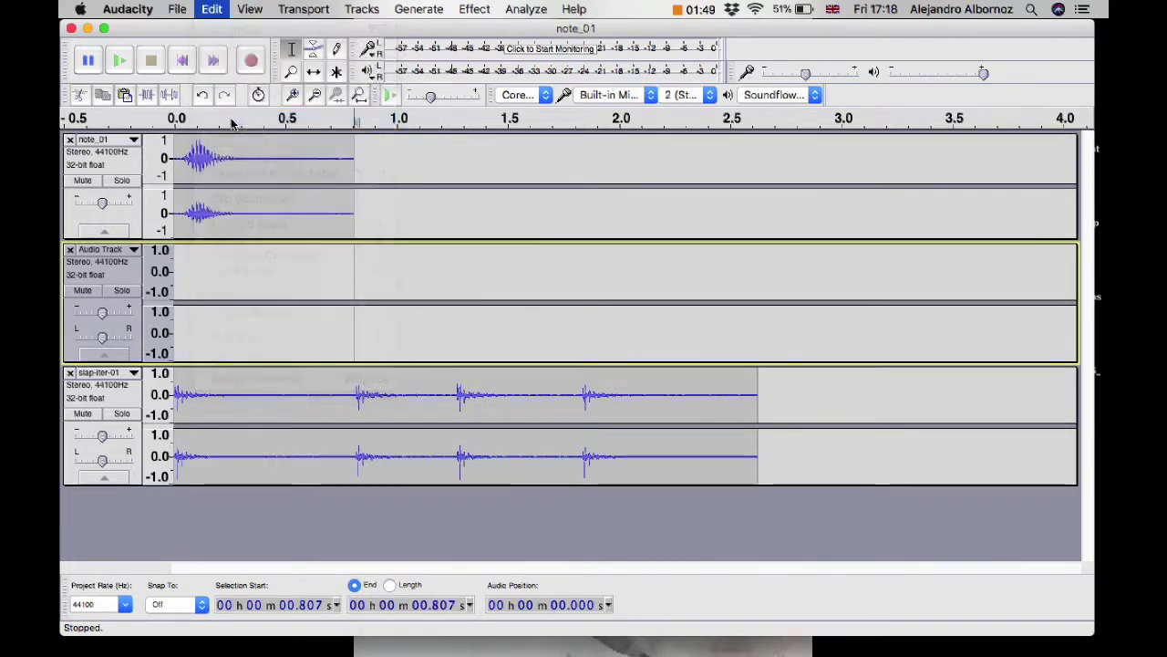
Step: Cut the remaining slaps after the first, about 0.807 to 2.624 s, from slap-iter-01 and paste them back at 0.807 s on the same track
{"action": "left_click", "coordinate": [356, 414]}
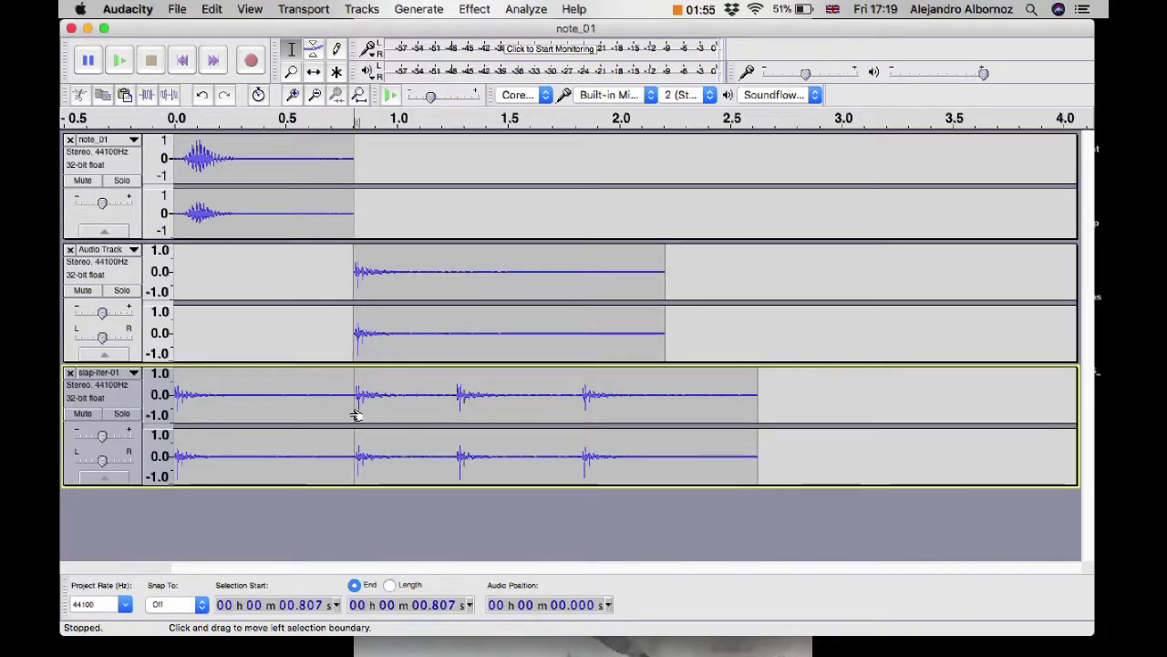
{"action": "left_click_drag", "start_coordinate": [356, 415], "coordinate": [761, 436]}
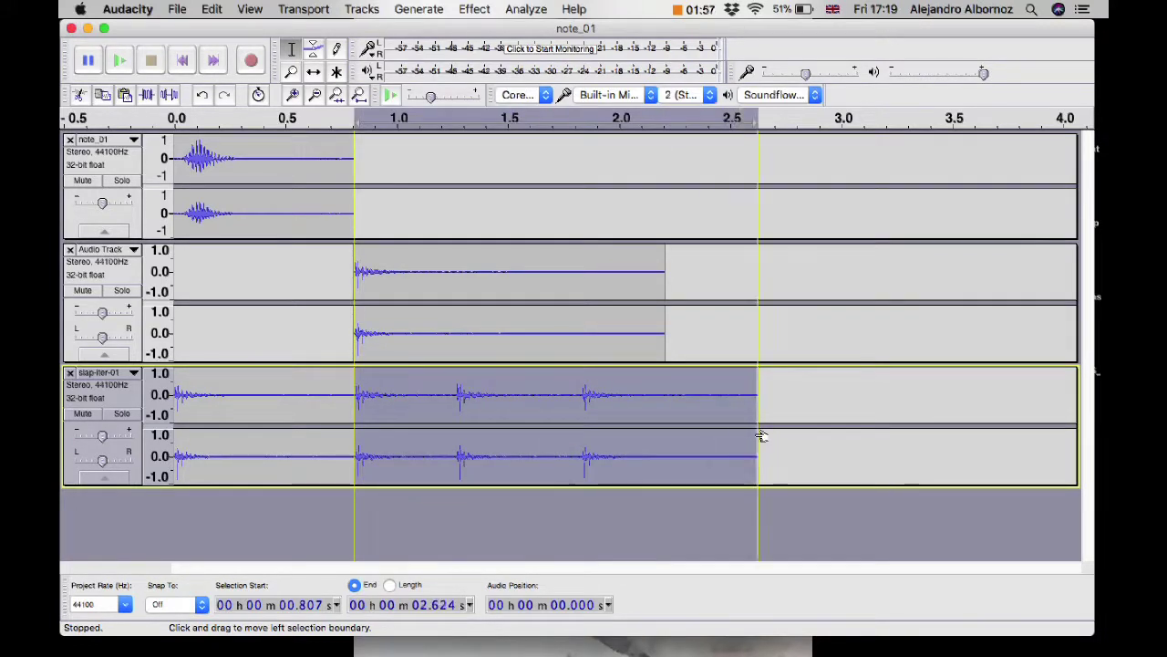
{"action": "left_click", "coordinate": [210, 11]}
{"action": "left_click", "coordinate": [228, 78]}
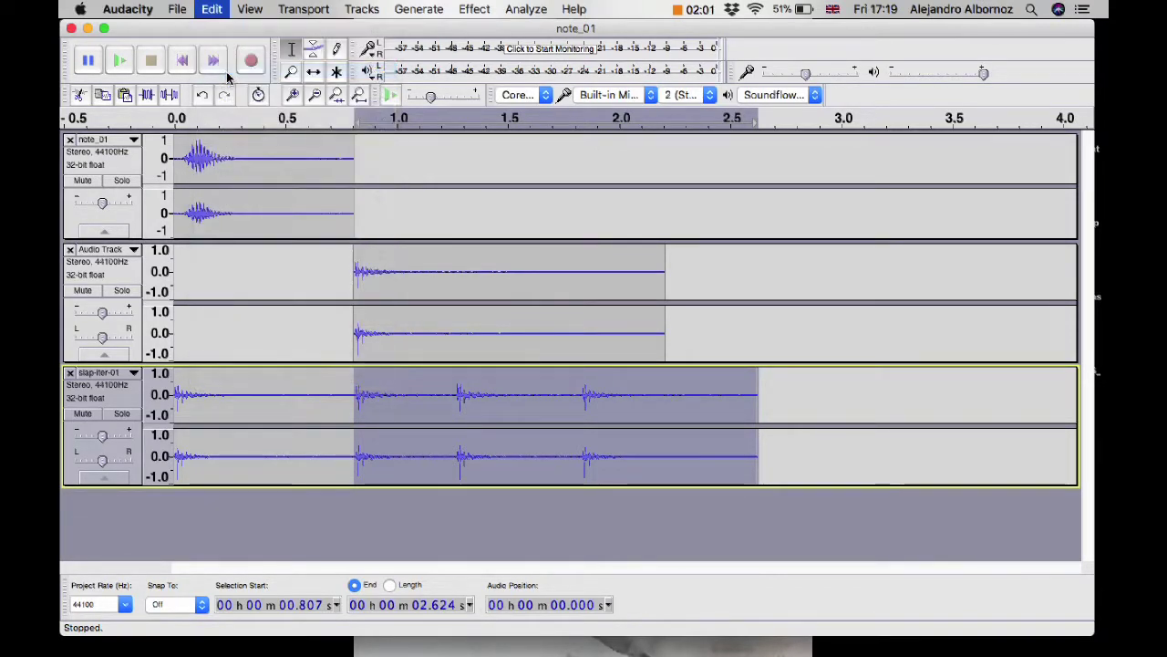
{"action": "left_click", "coordinate": [358, 397]}
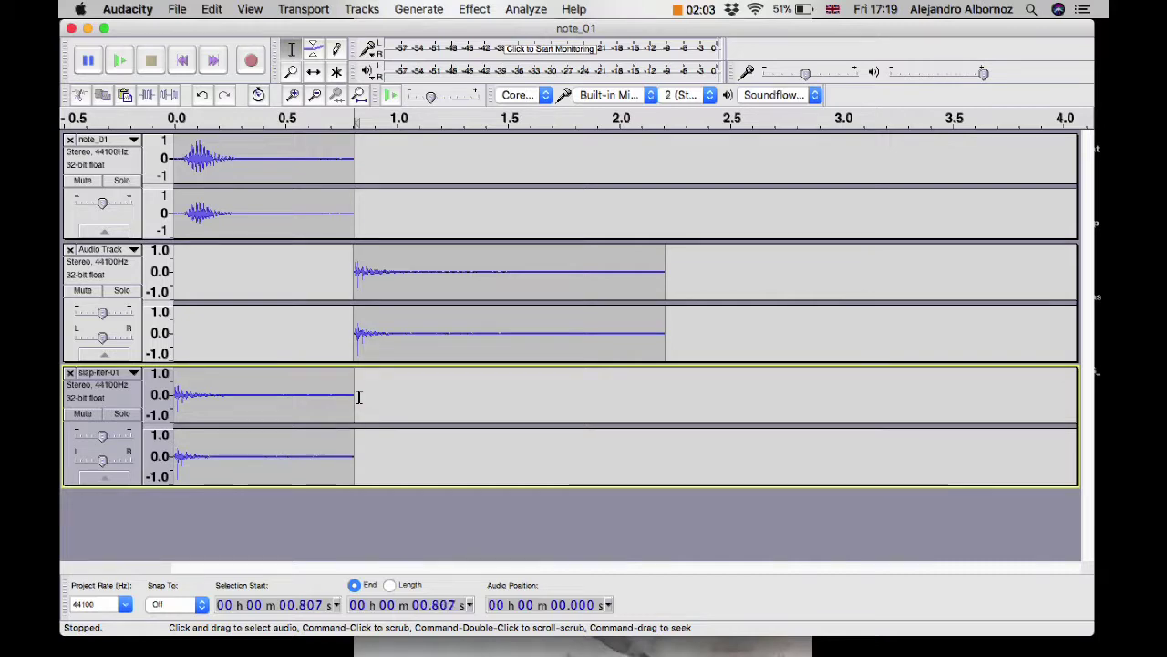
{"action": "left_click", "coordinate": [219, 9]}
{"action": "left_click", "coordinate": [241, 118]}
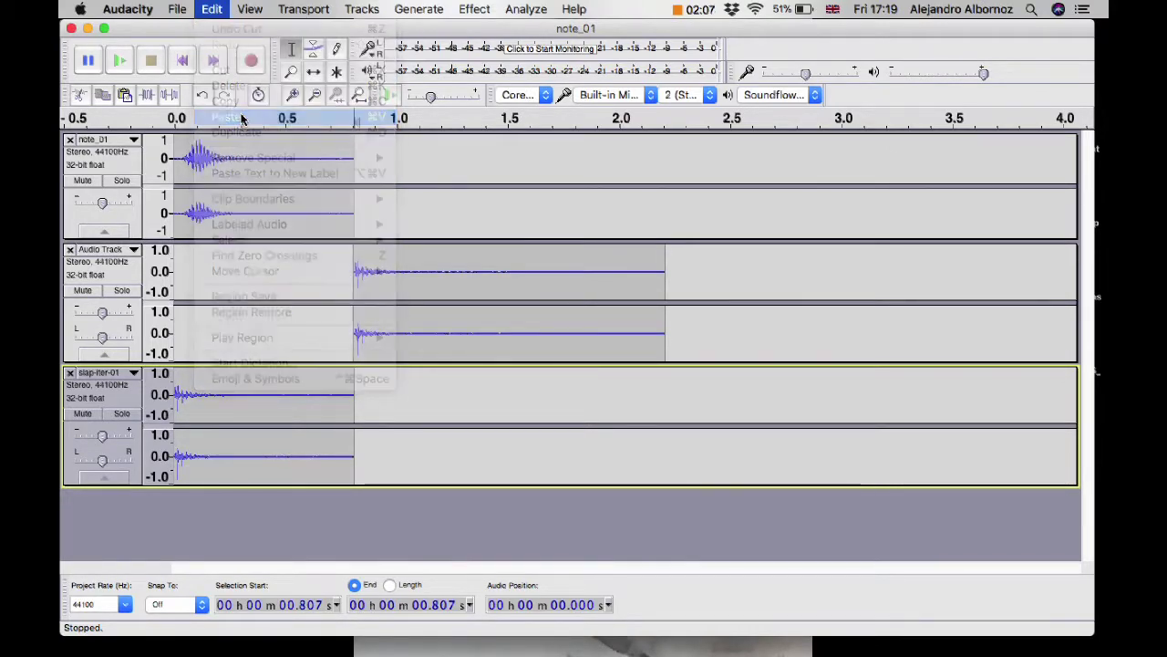
Step: Time-shift the later slap-iter-01 clip to start at about 0.95 s, the middle track's slap at about 0.3 s, and the note_01 clip at 0.089 s
{"action": "left_click", "coordinate": [333, 404]}
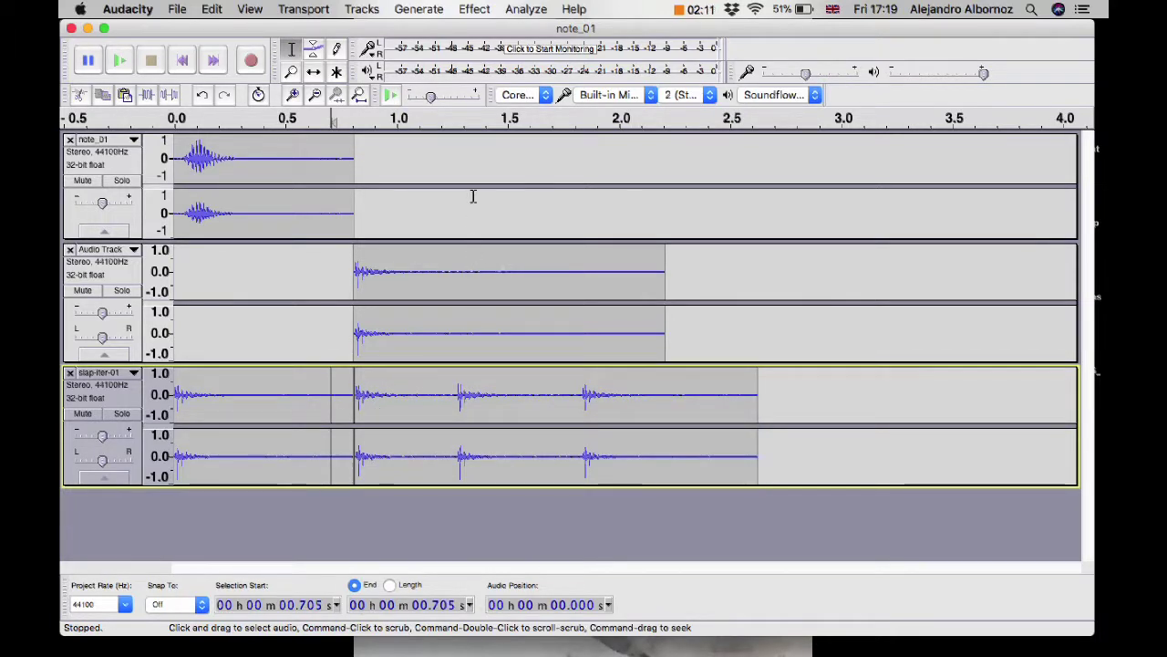
{"action": "left_click", "coordinate": [314, 77]}
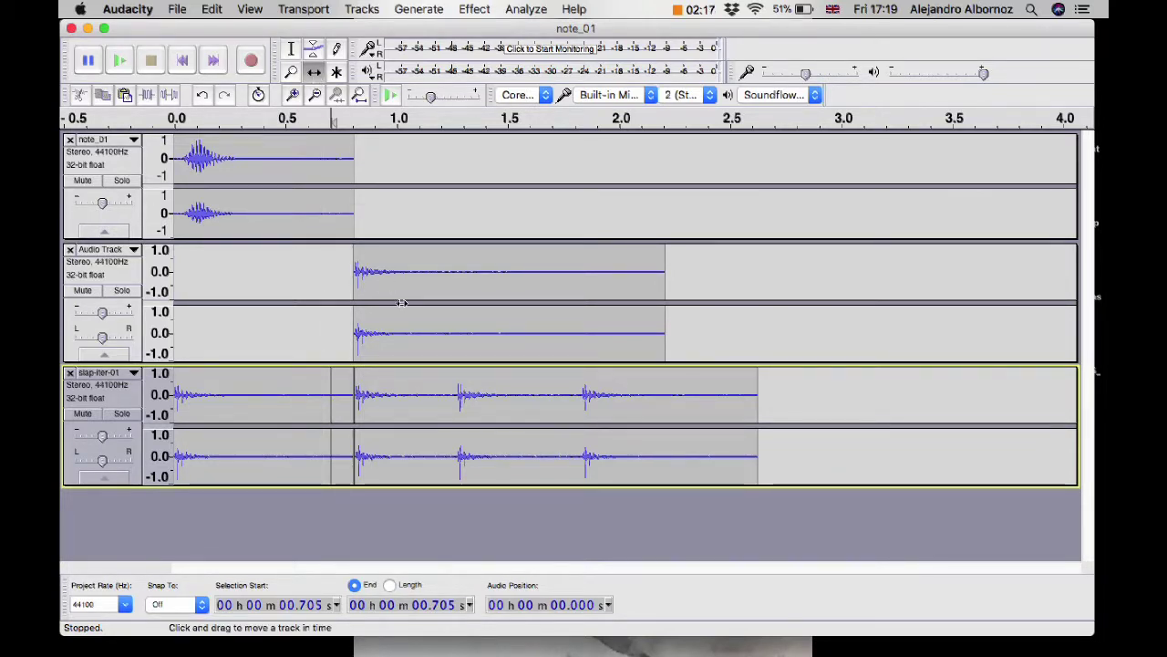
{"action": "left_click_drag", "start_coordinate": [417, 406], "coordinate": [451, 415]}
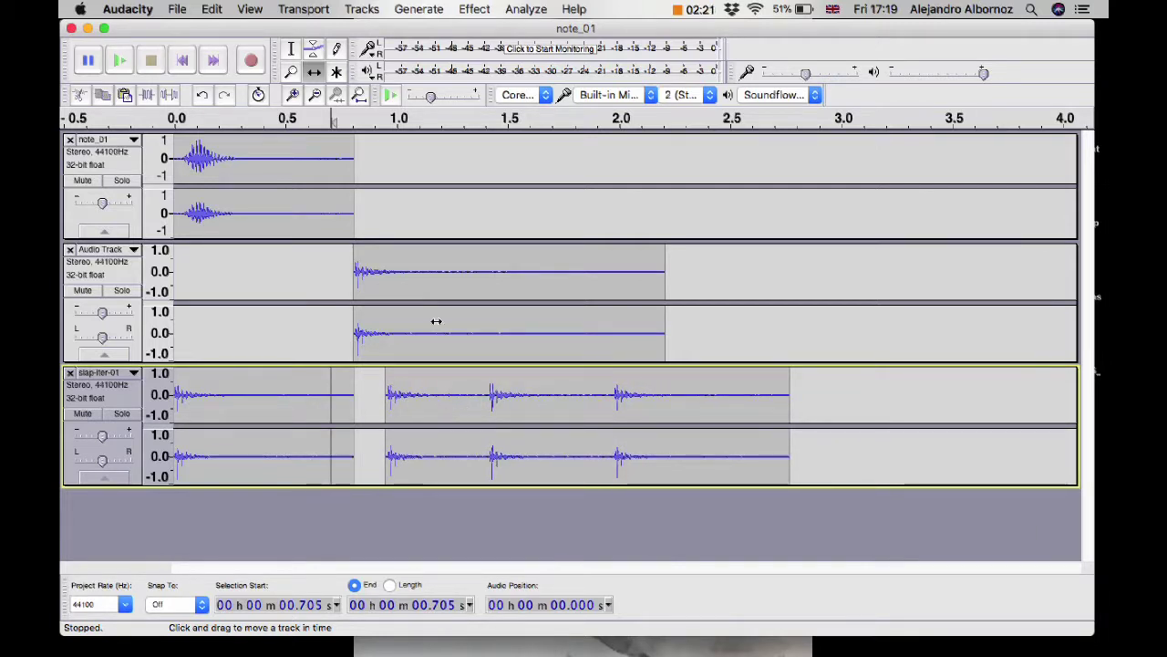
{"action": "left_click_drag", "start_coordinate": [440, 290], "coordinate": [327, 285]}
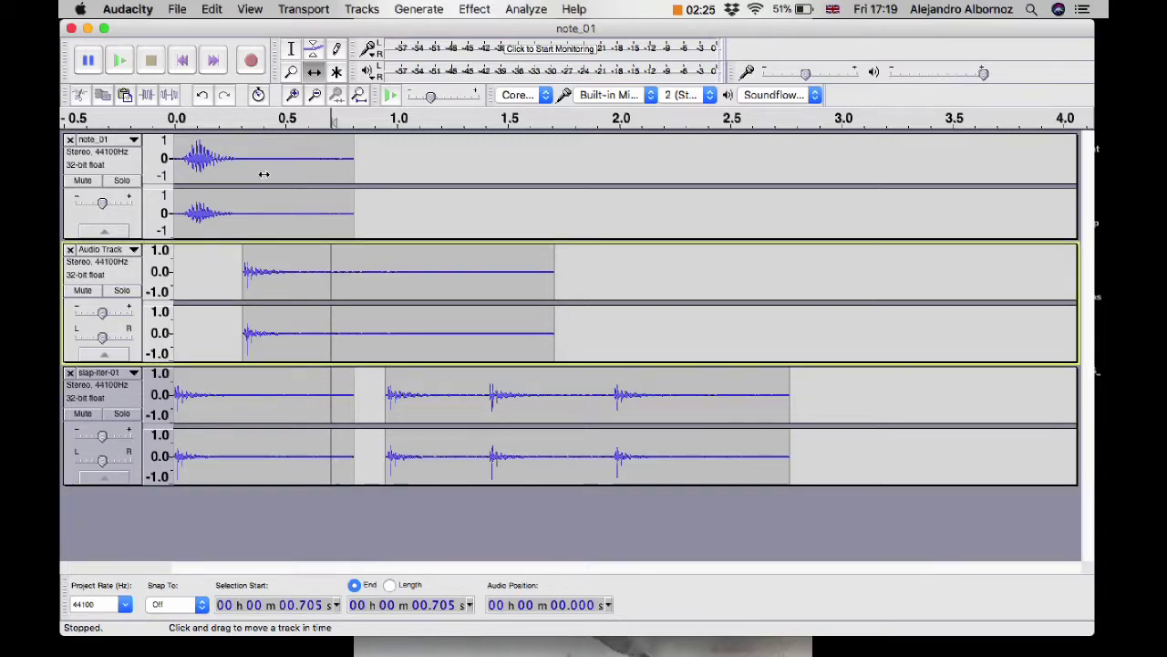
{"action": "left_click_drag", "start_coordinate": [264, 174], "coordinate": [290, 177]}
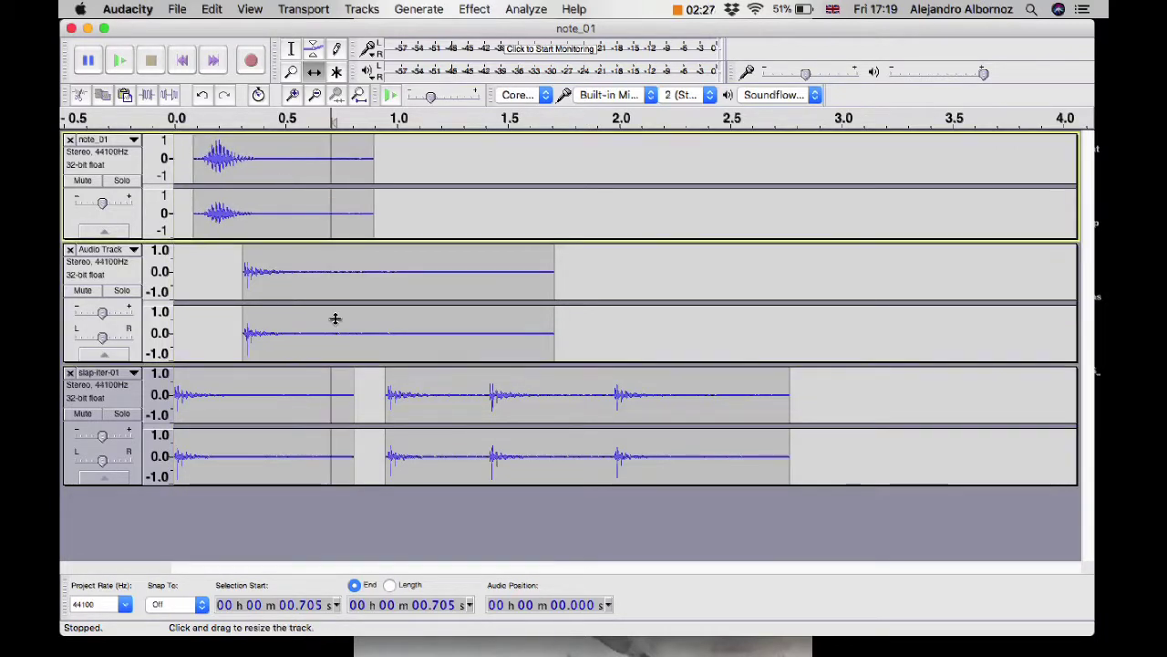
Step: Play the rearranged three-track mix from the start of the timeline and stop it at the end
{"action": "left_click", "coordinate": [183, 61]}
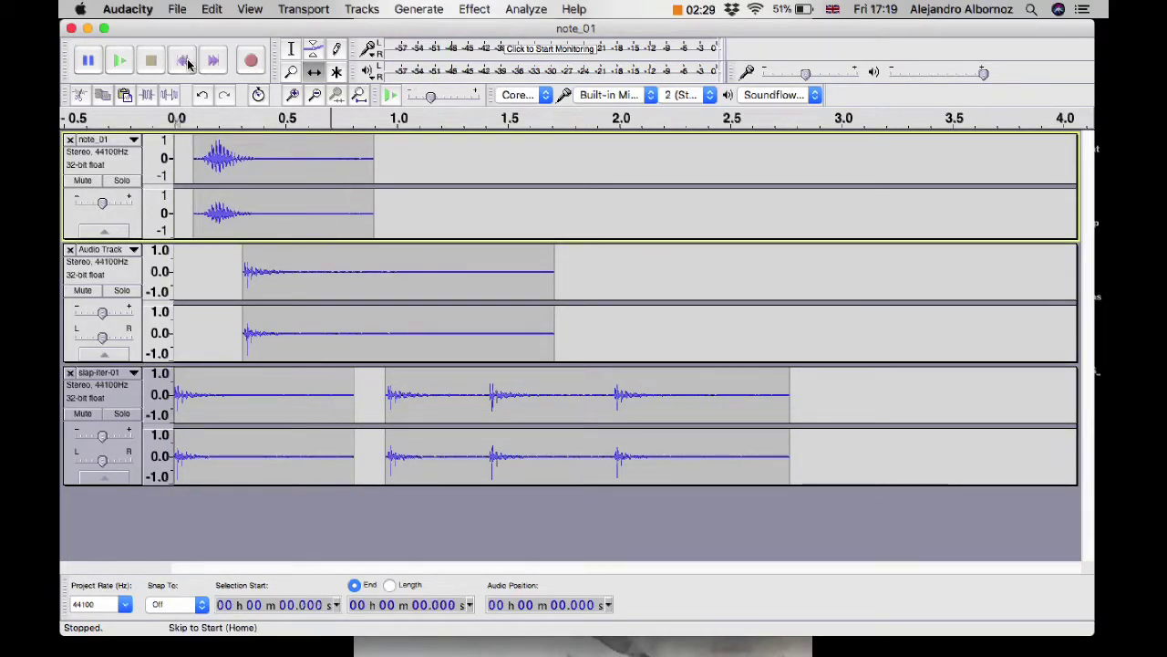
{"action": "left_click", "coordinate": [129, 63]}
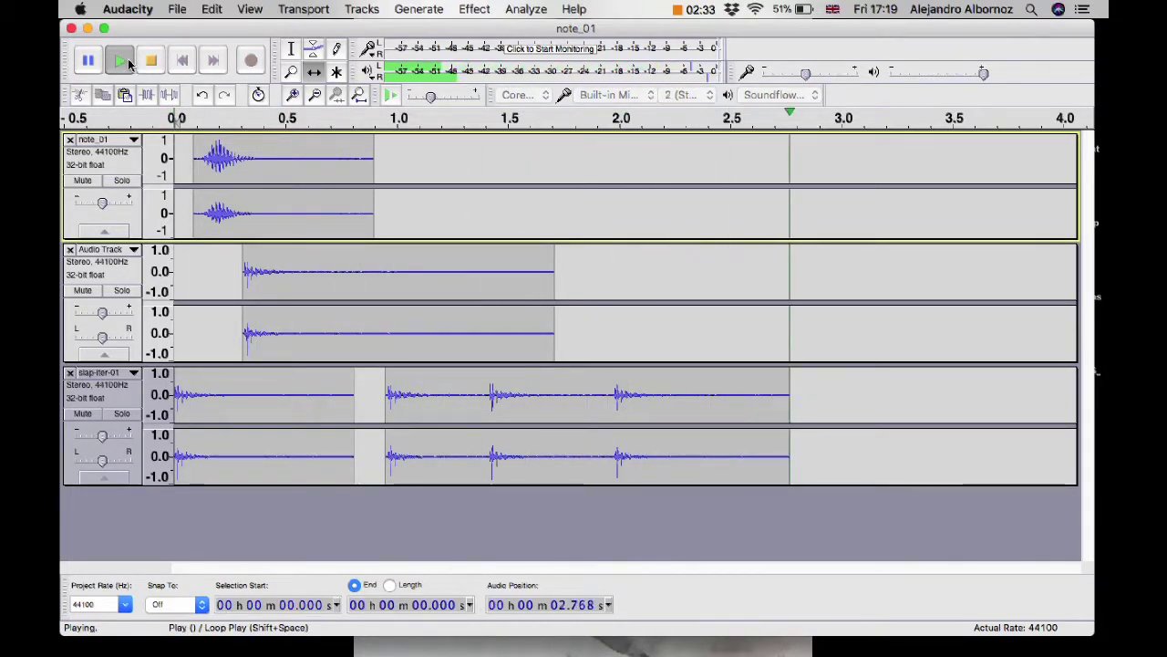
{"action": "left_click", "coordinate": [129, 63]}
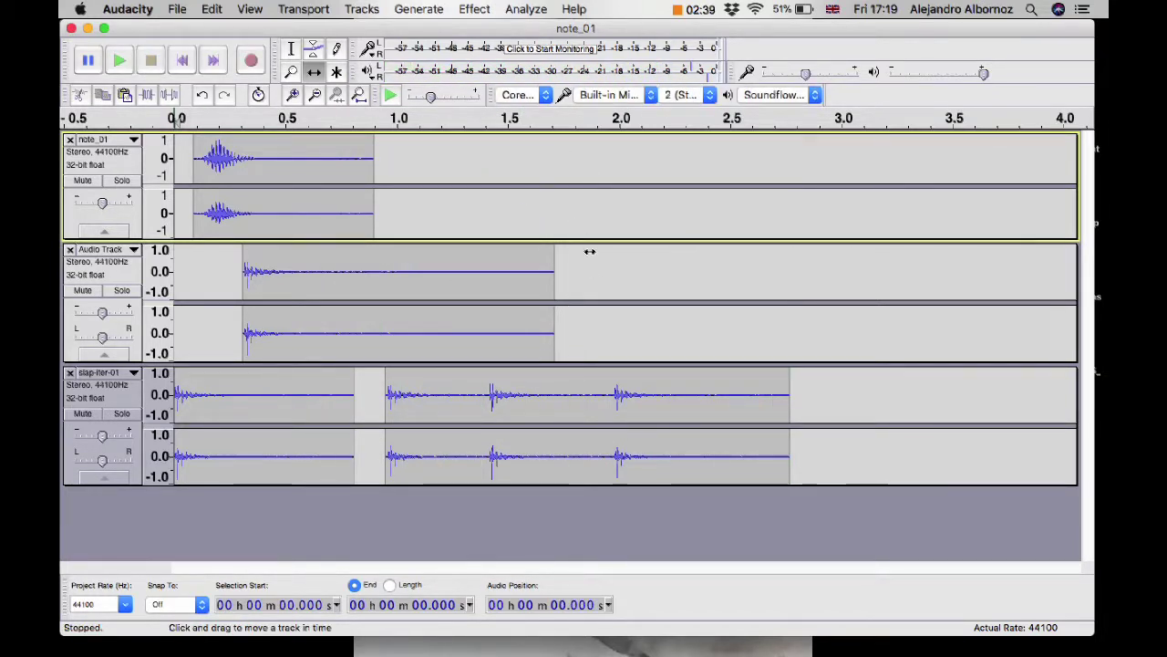
Step: Switch back to the Selection tool and place the cursor at 1.923 s on the note_01 track
{"action": "left_click", "coordinate": [130, 169]}
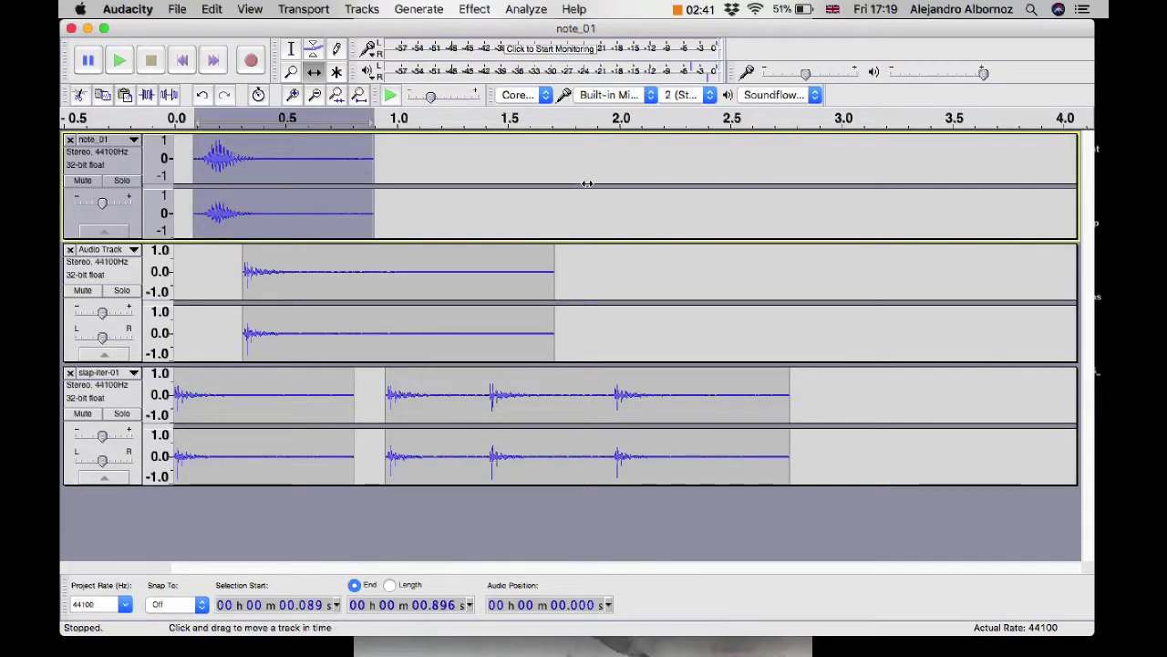
{"action": "left_click", "coordinate": [291, 49]}
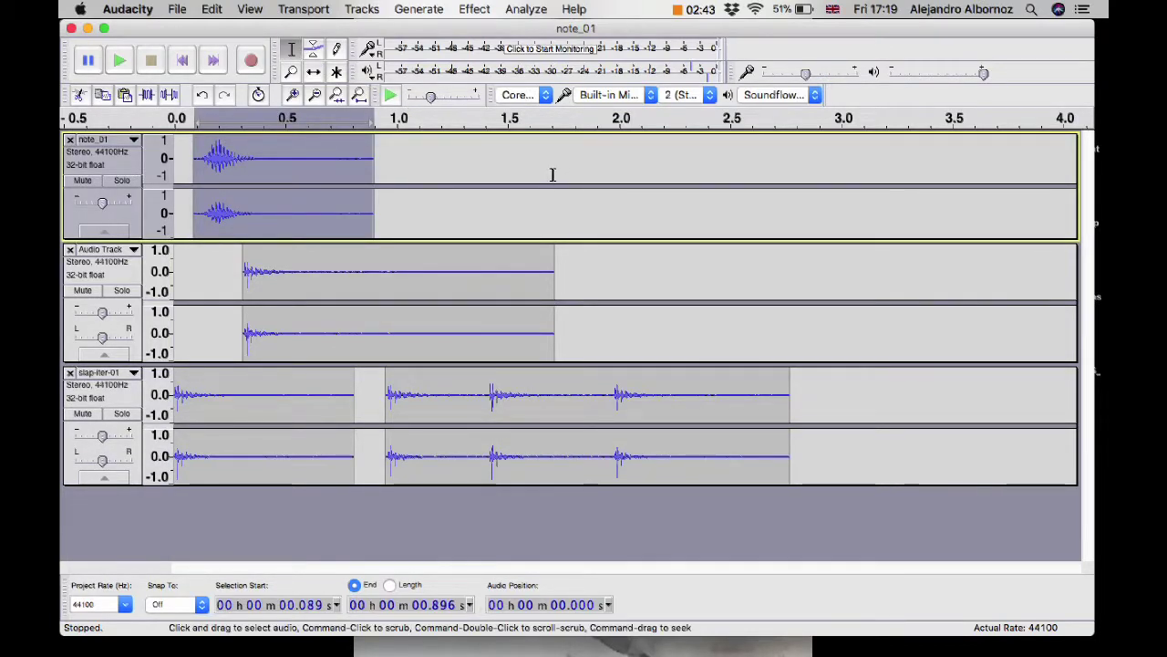
{"action": "left_click", "coordinate": [604, 175]}
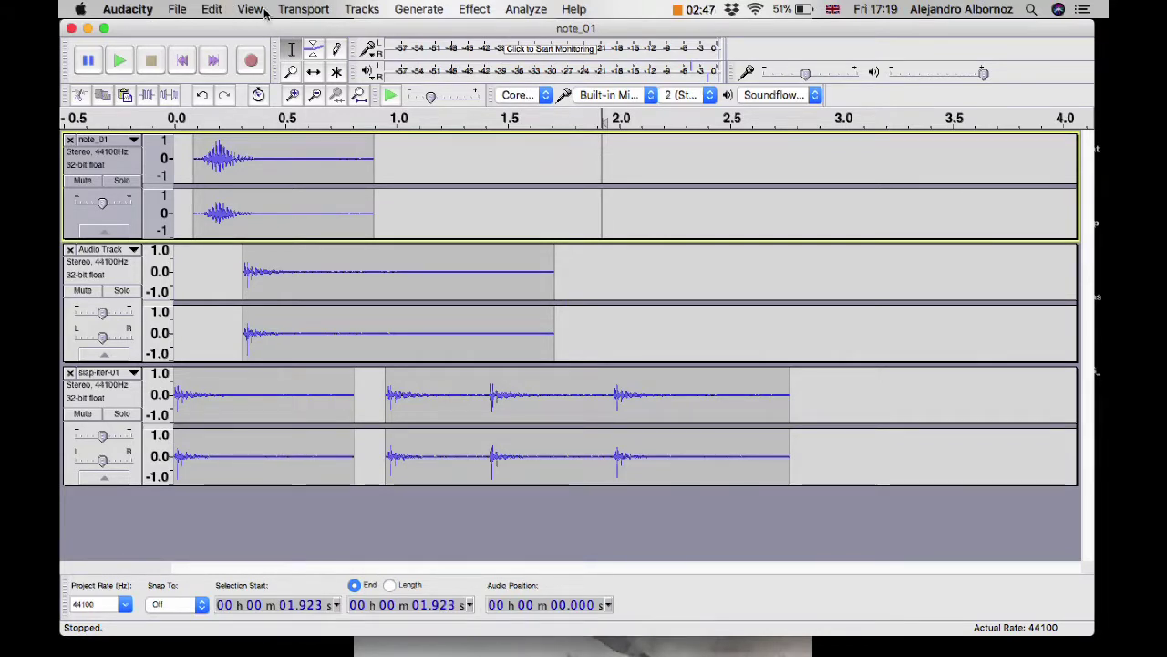
Step: Import chord-01.wav from the Reverb-chords folder in Music and reduce the height of its new track
{"action": "left_click", "coordinate": [177, 8]}
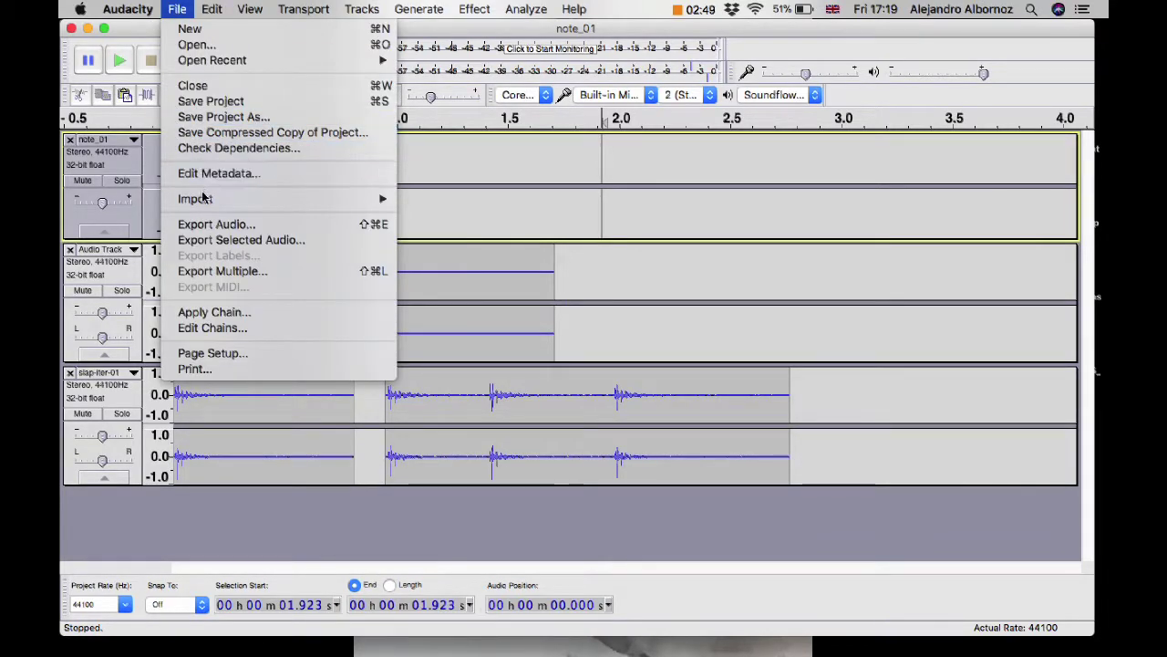
{"action": "mouse_move", "coordinate": [204, 201]}
{"action": "left_click", "coordinate": [436, 199]}
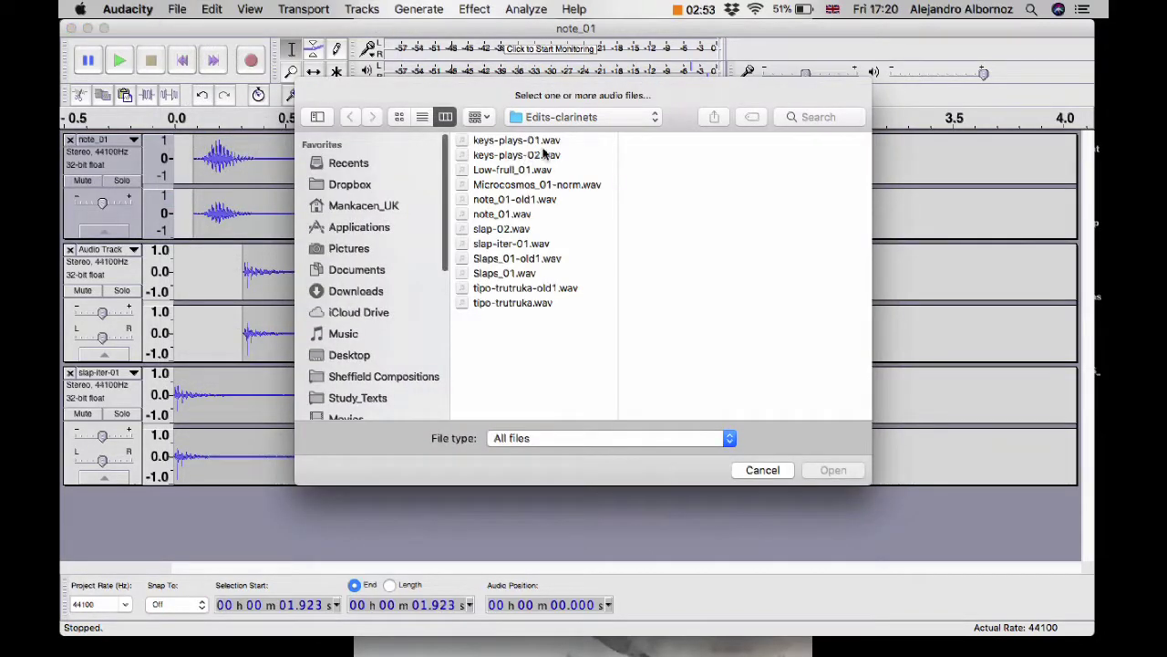
{"action": "left_click", "coordinate": [626, 118]}
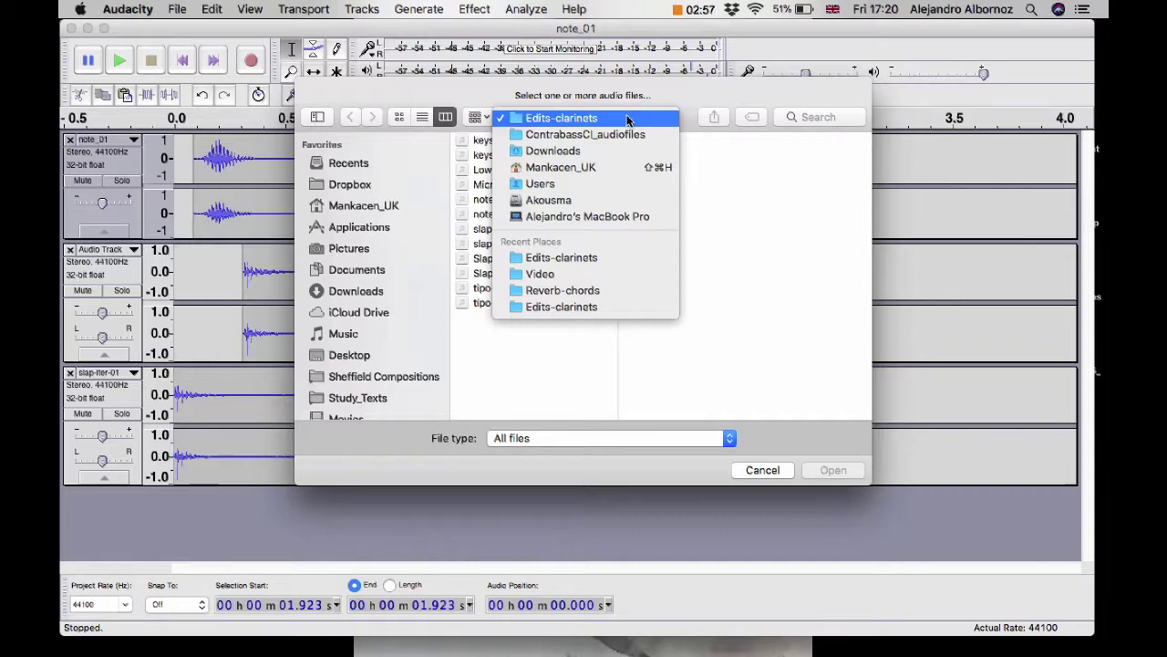
{"action": "left_click", "coordinate": [343, 335]}
{"action": "left_click", "coordinate": [341, 335]}
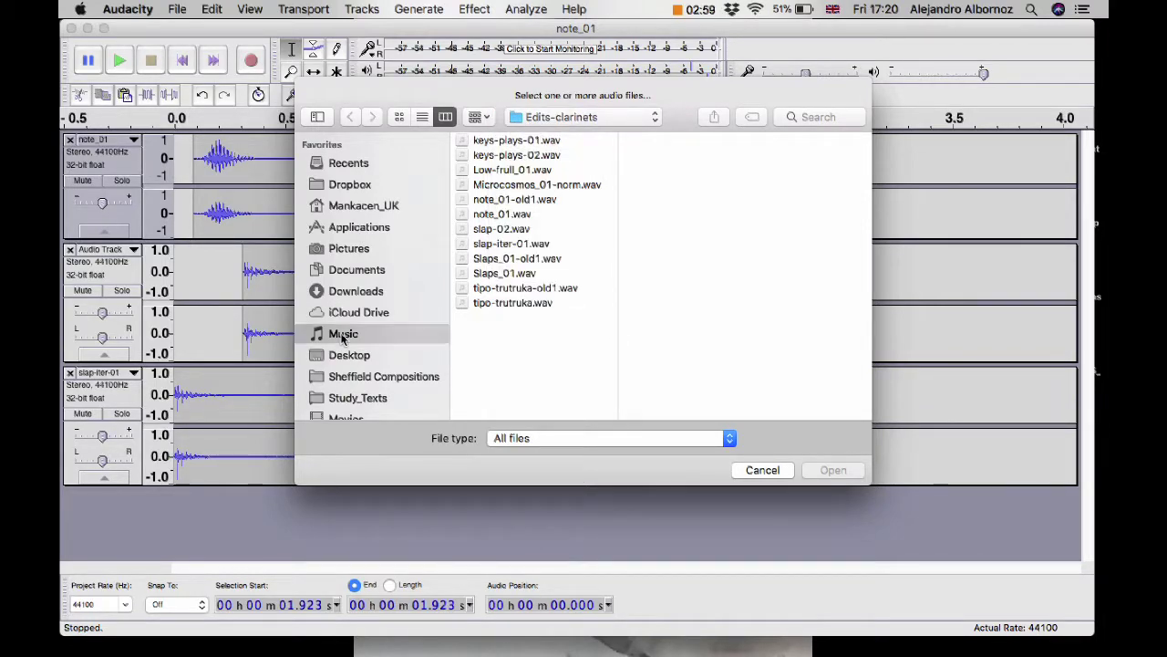
{"action": "scroll", "coordinate": [536, 349], "scroll_direction": "down", "scroll_amount": 15}
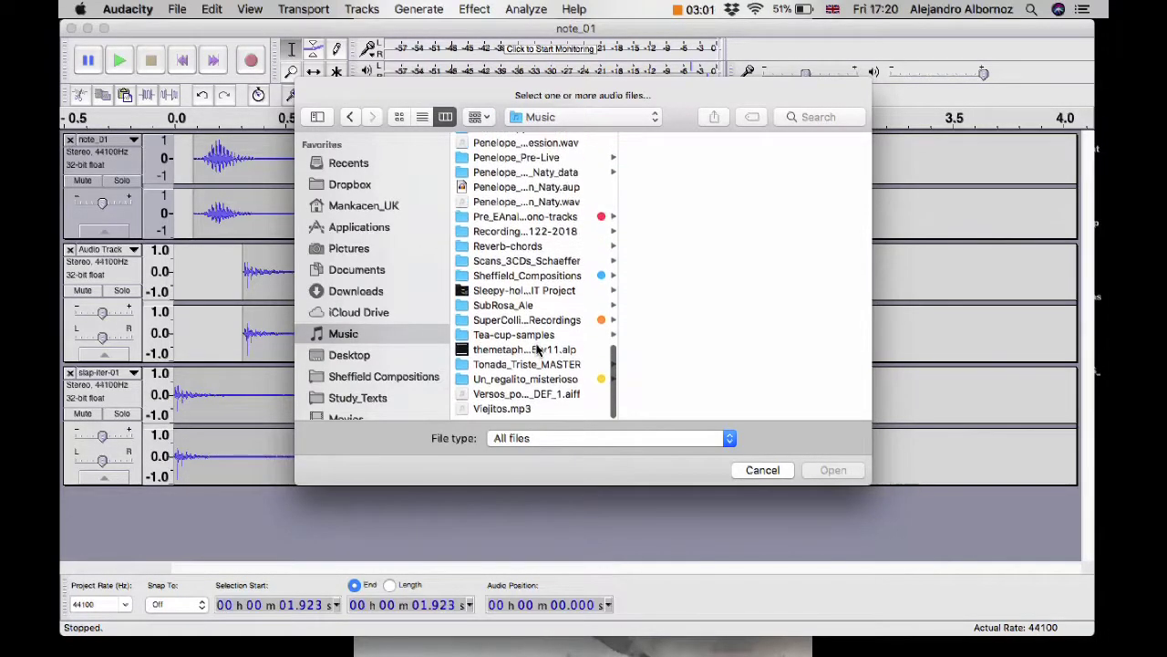
{"action": "left_click", "coordinate": [511, 251]}
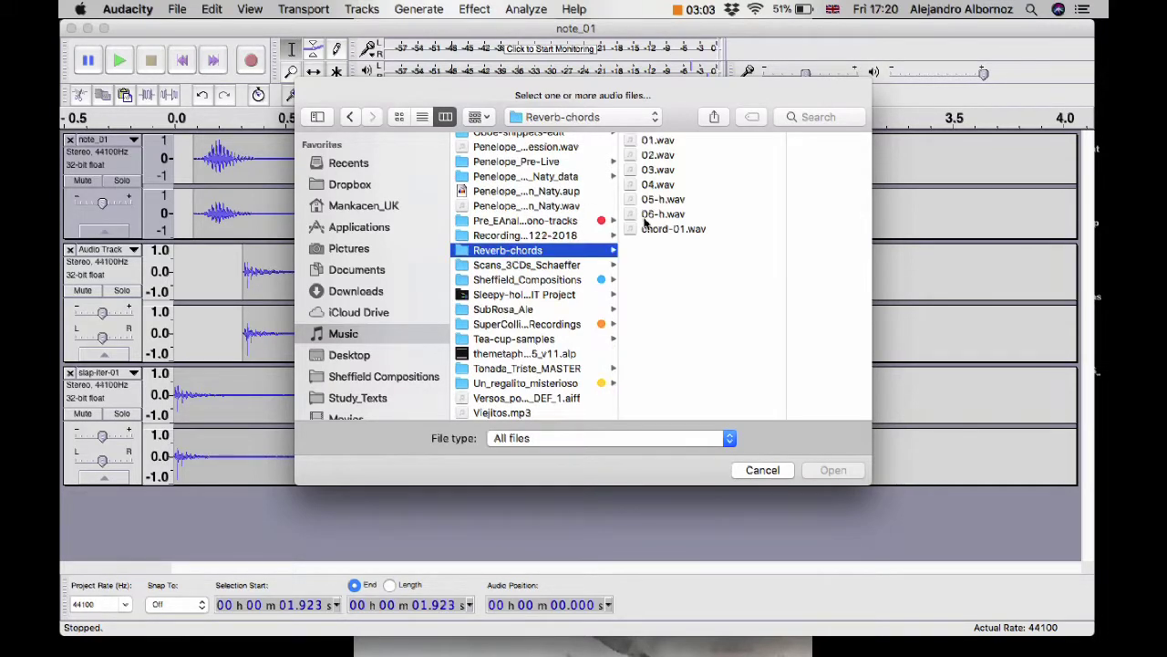
{"action": "left_click", "coordinate": [666, 230]}
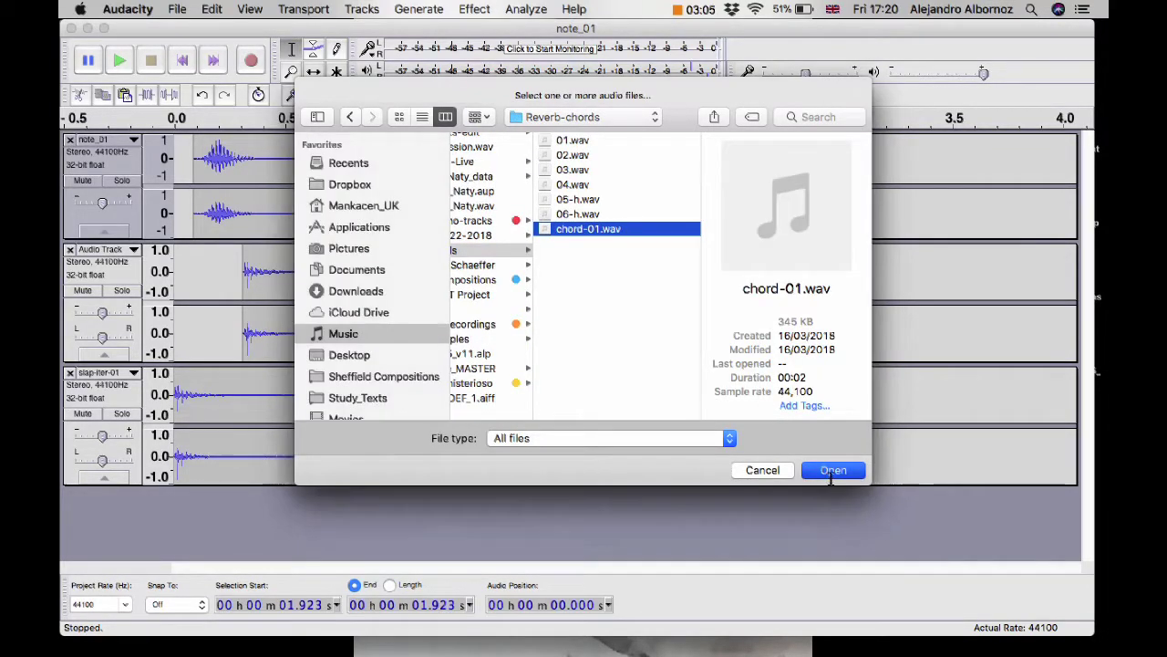
{"action": "left_click", "coordinate": [830, 470]}
{"action": "left_click", "coordinate": [760, 483]}
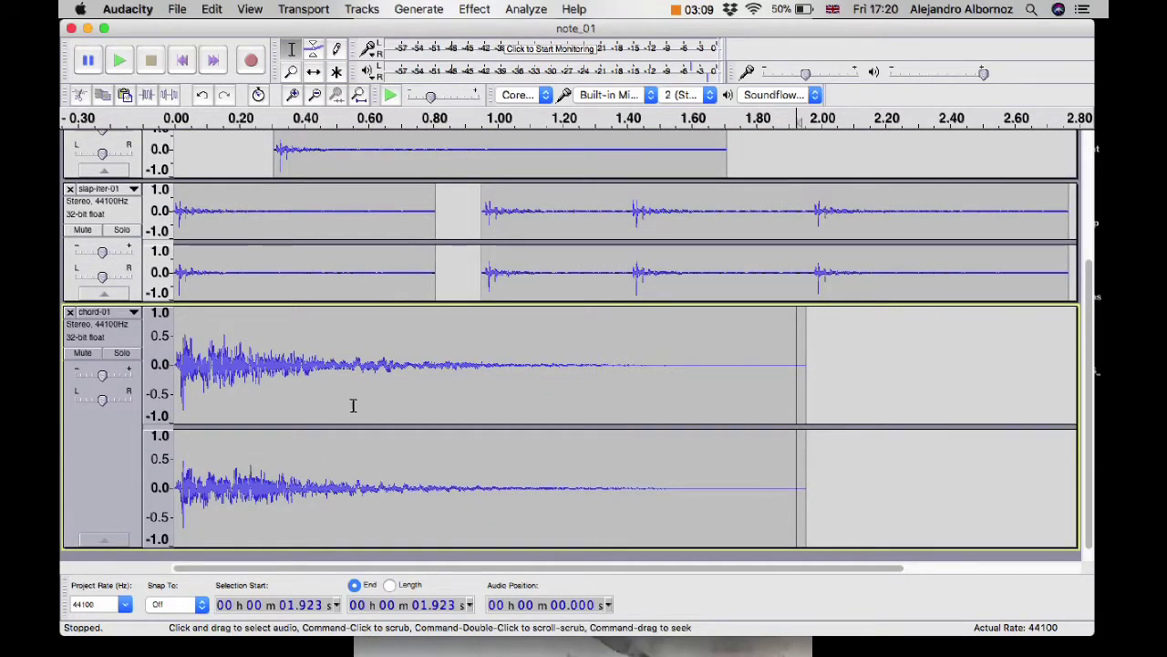
{"action": "mouse_move", "coordinate": [731, 439]}
{"action": "left_mouse_down"}
{"action": "mouse_move", "coordinate": [729, 404]}
{"action": "mouse_move", "coordinate": [724, 447]}
{"action": "left_mouse_up"}
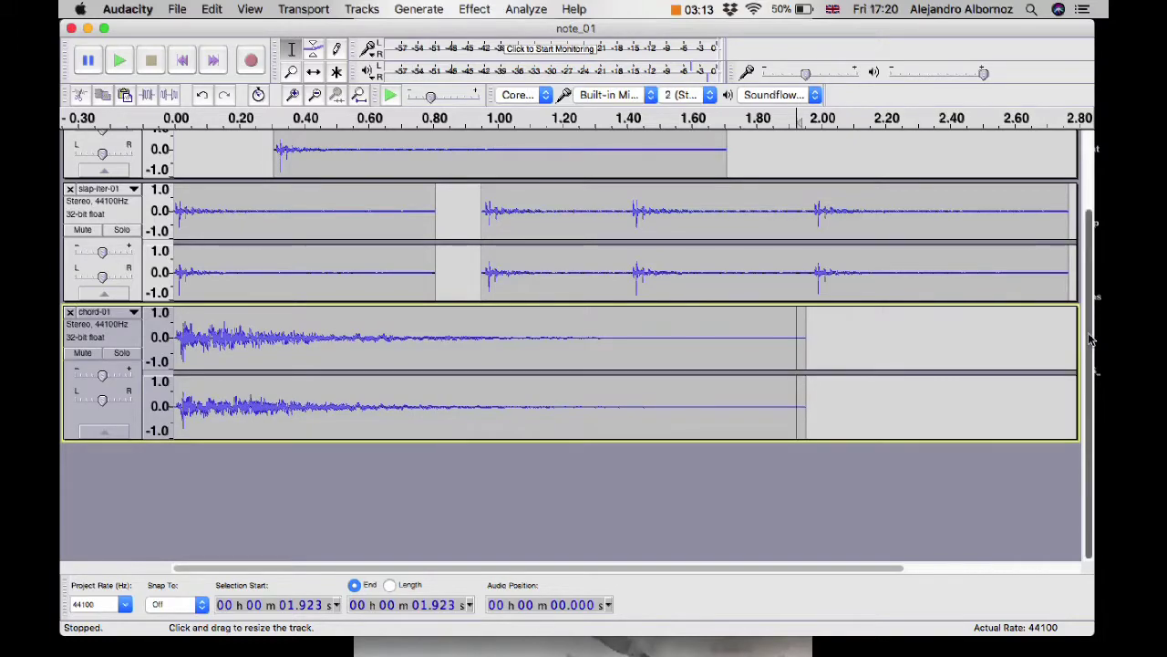
{"action": "scroll", "coordinate": [1090, 338], "scroll_direction": "up", "scroll_amount": 5}
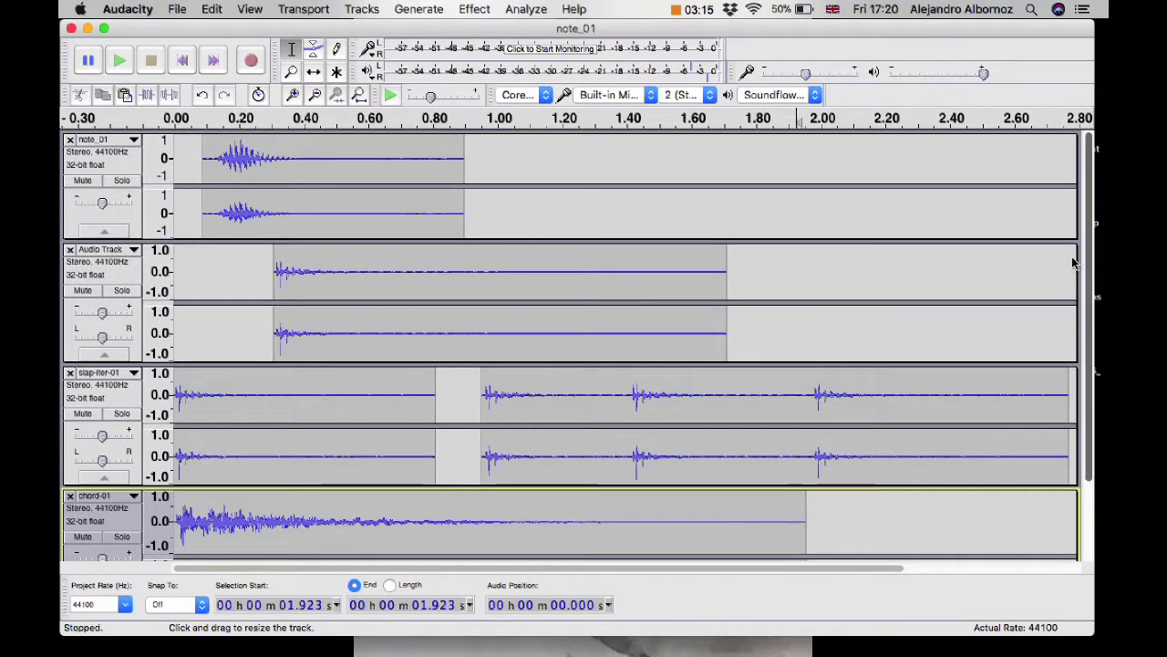
Step: Play all four tracks from the start of the timeline to hear the mix with the chord
{"action": "left_click", "coordinate": [182, 61]}
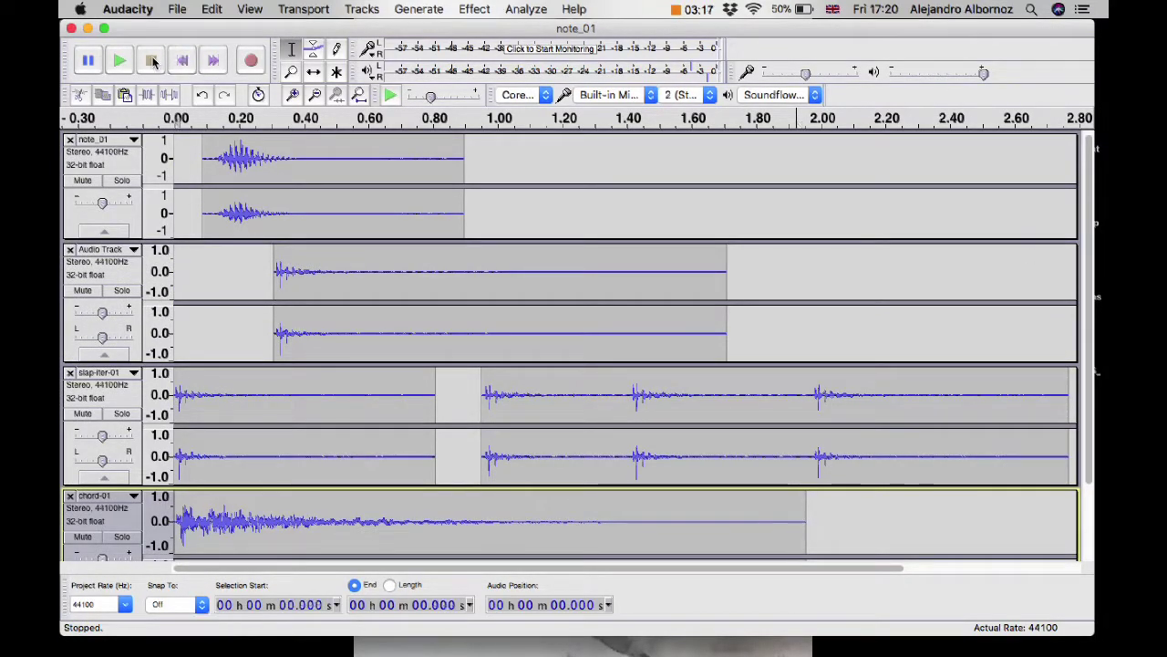
{"action": "left_click", "coordinate": [121, 62]}
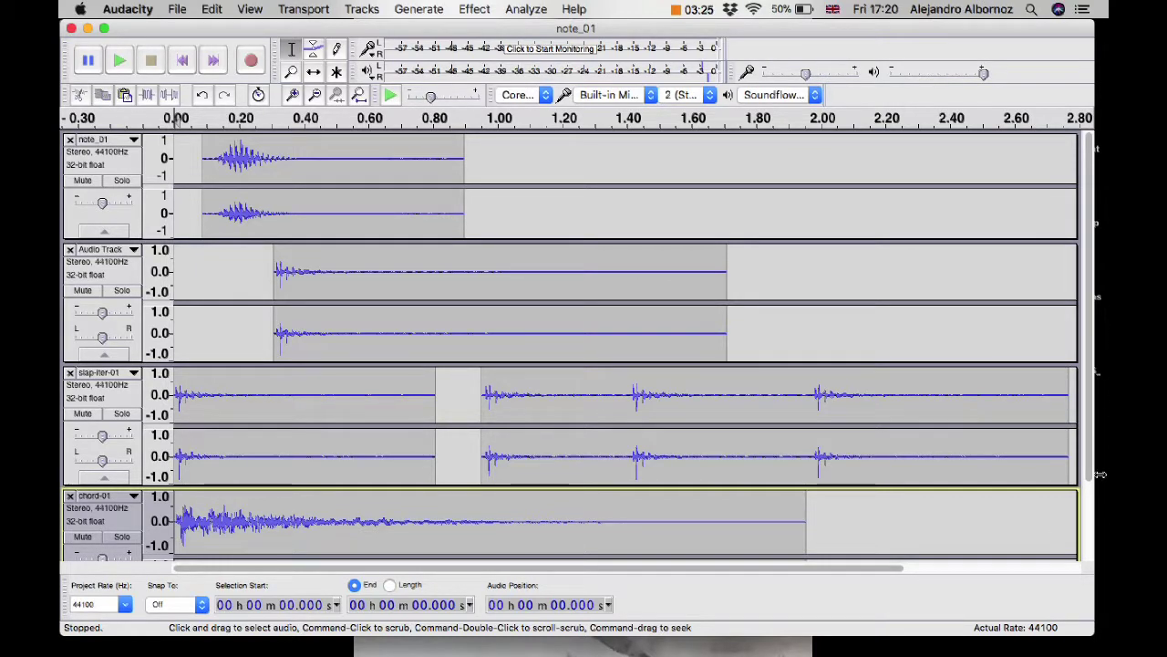
{"action": "left_click", "coordinate": [1090, 574]}
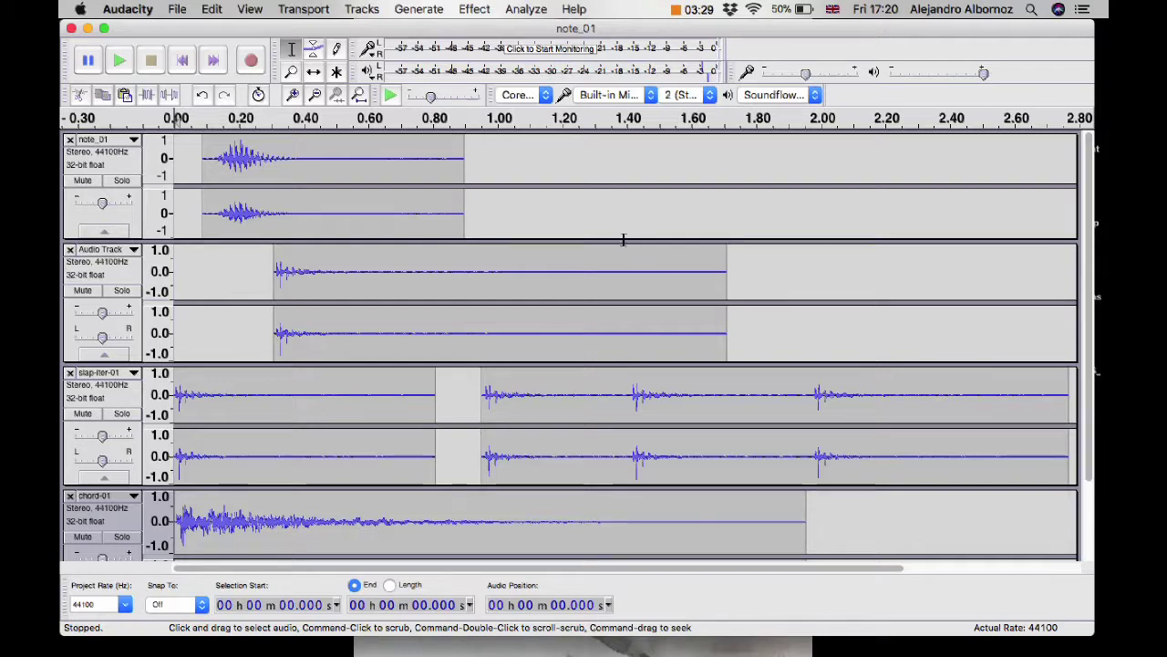
Step: Reduce the heights of the note_01 track and the single-slap track, and make the slap-iter-01 track slightly taller
{"action": "left_click_drag", "start_coordinate": [624, 240], "coordinate": [625, 221]}
{"action": "left_click", "coordinate": [621, 207]}
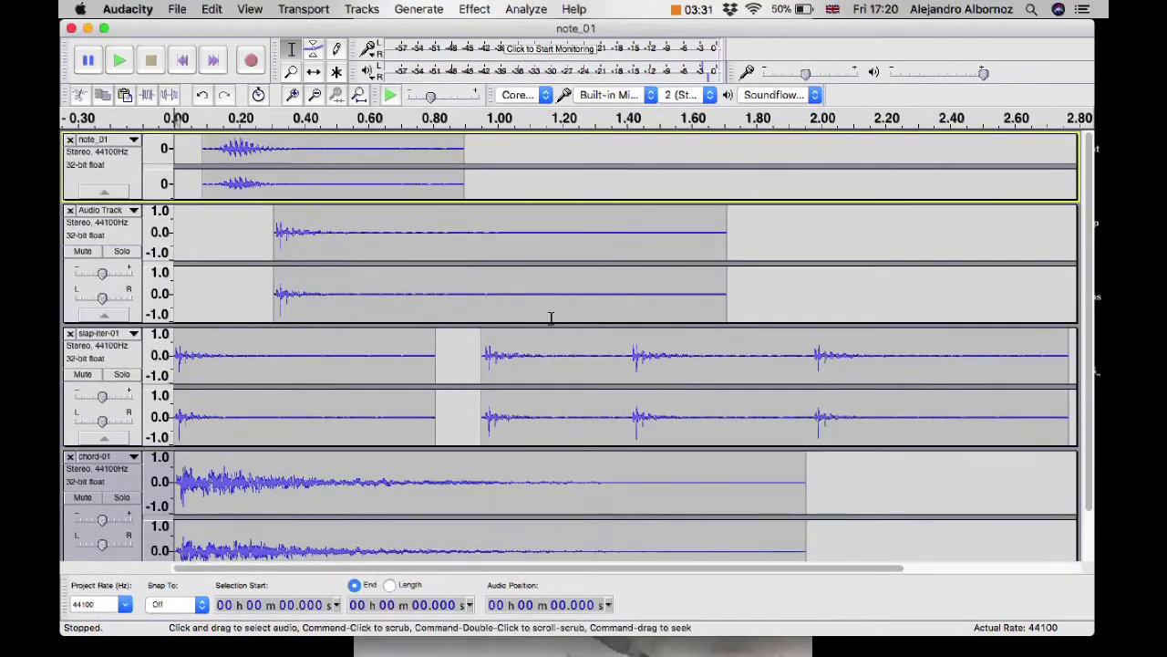
{"action": "left_click_drag", "start_coordinate": [545, 328], "coordinate": [545, 292]}
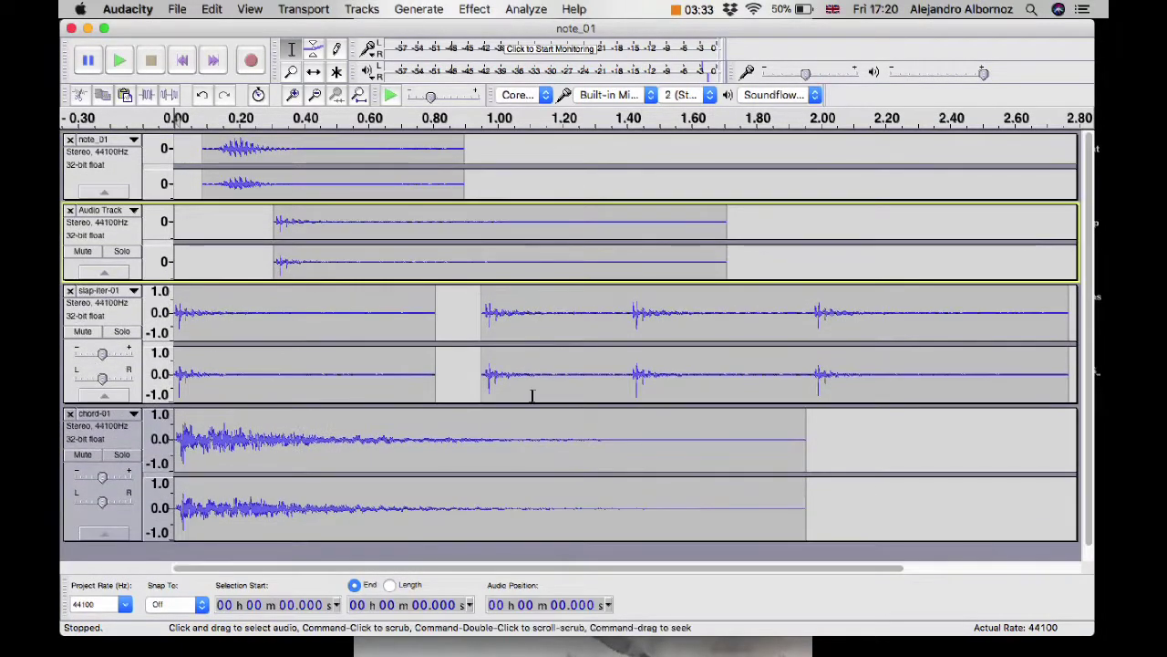
{"action": "left_click", "coordinate": [530, 415]}
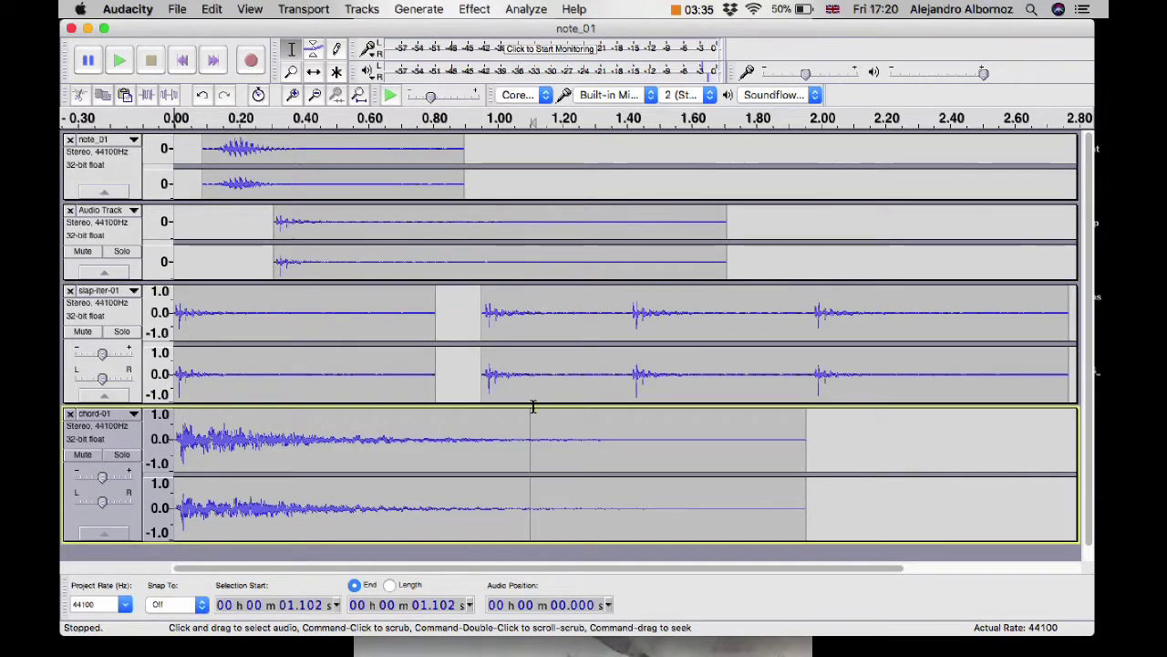
{"action": "left_click_drag", "start_coordinate": [533, 406], "coordinate": [534, 435]}
{"action": "left_click", "coordinate": [531, 398]}
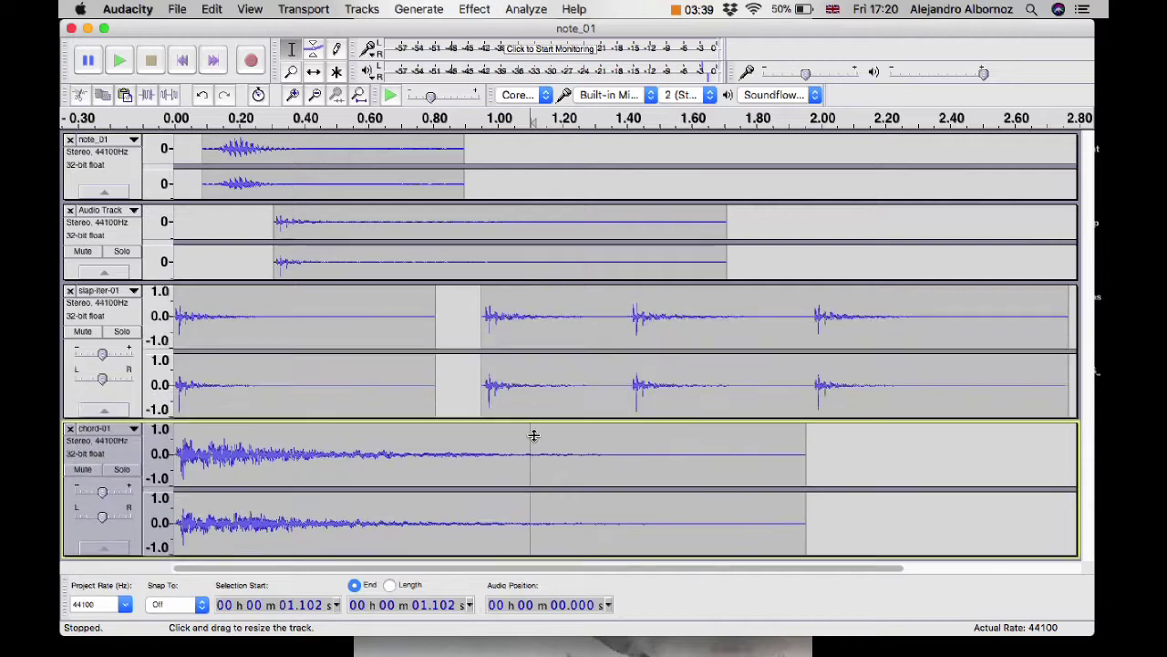
{"action": "left_click", "coordinate": [96, 378]}
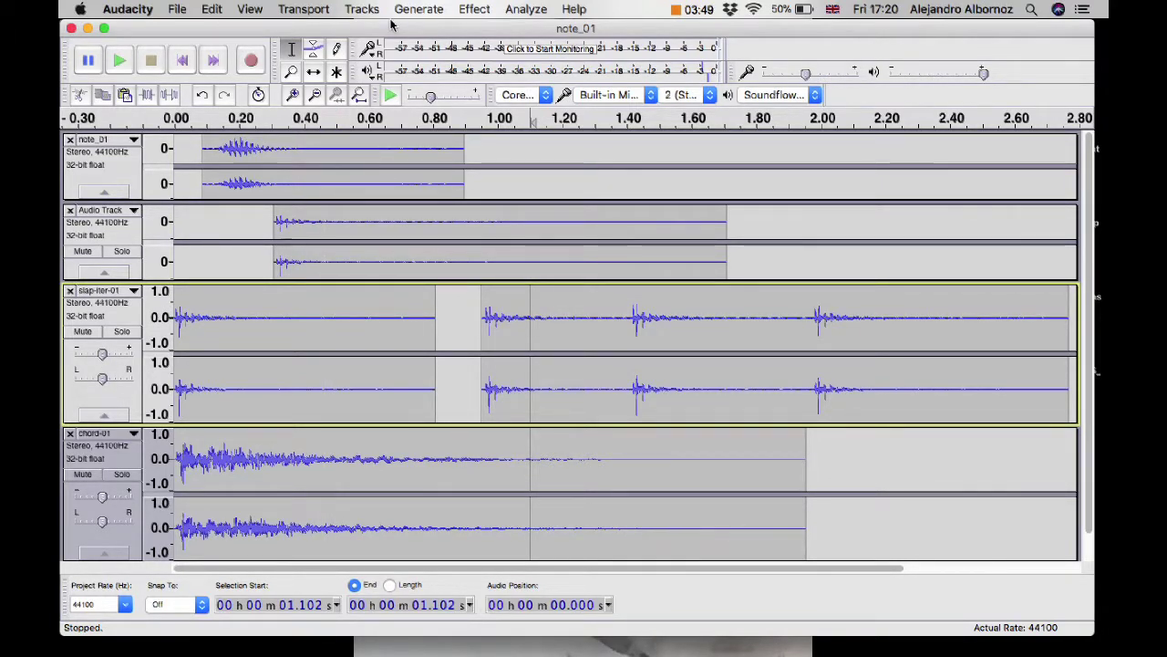
Step: Select the note_01 track and collapse all four tracks to their minimum height
{"action": "left_click", "coordinate": [126, 176]}
{"action": "left_click", "coordinate": [104, 191]}
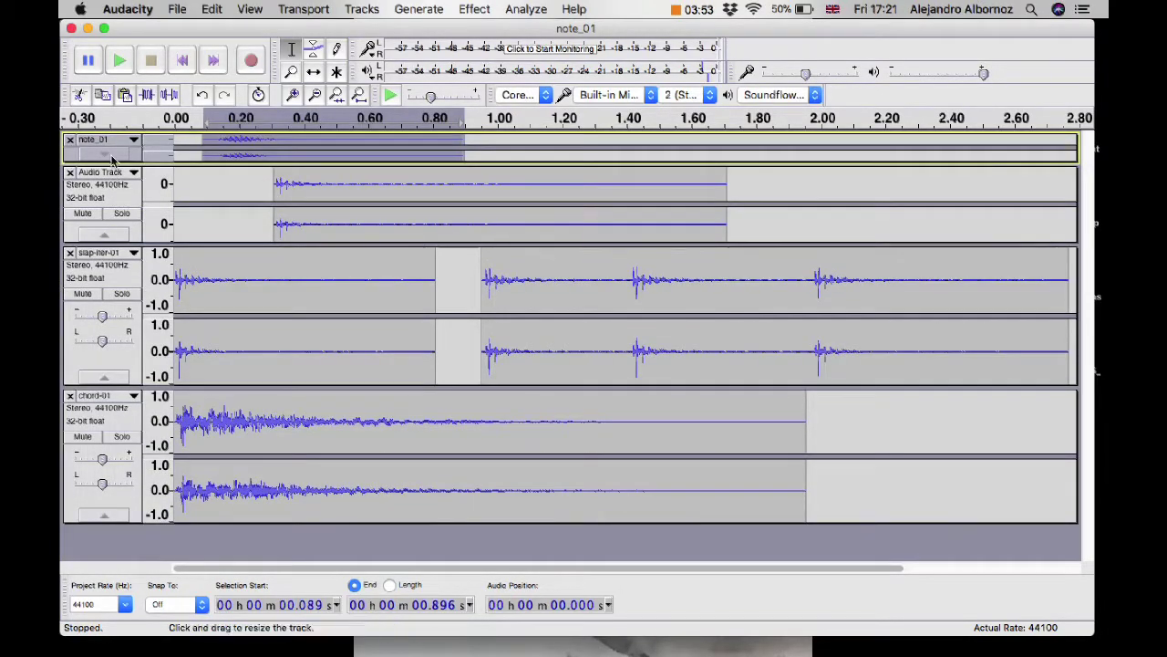
{"action": "left_click", "coordinate": [104, 234]}
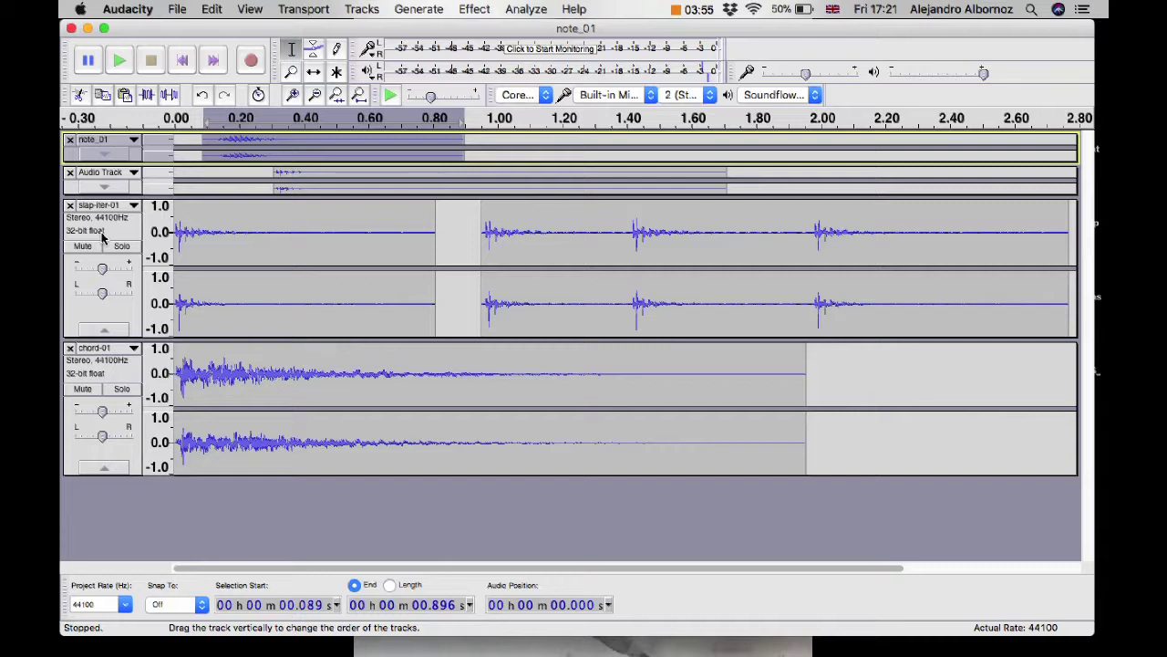
{"action": "left_click", "coordinate": [103, 329]}
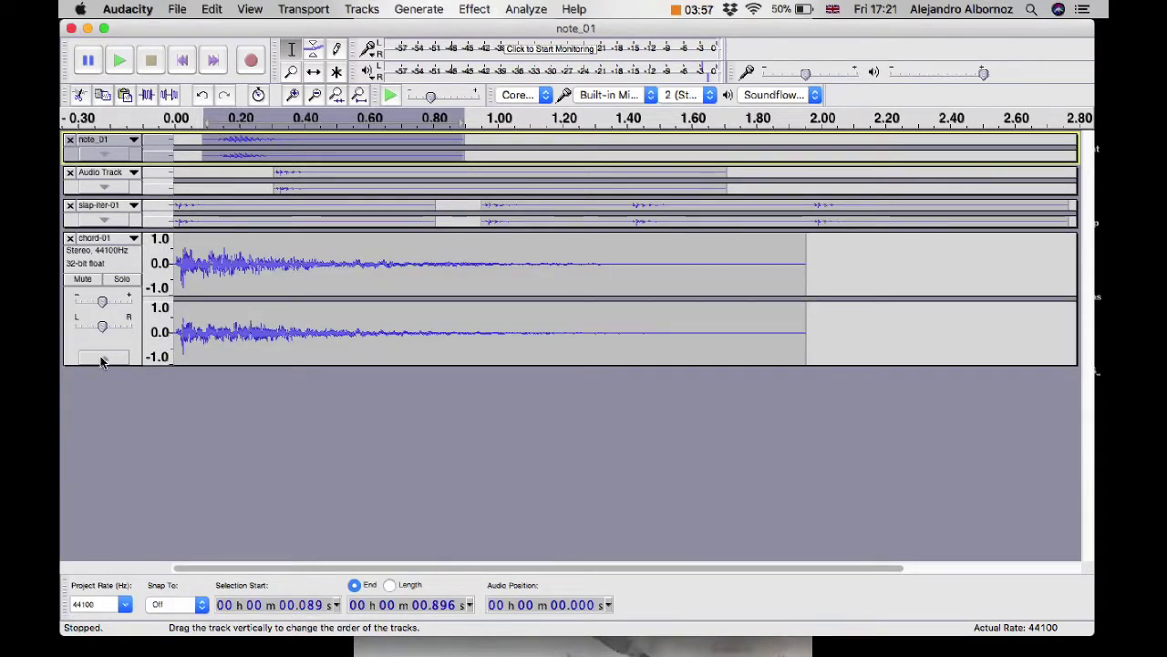
{"action": "left_click", "coordinate": [102, 356]}
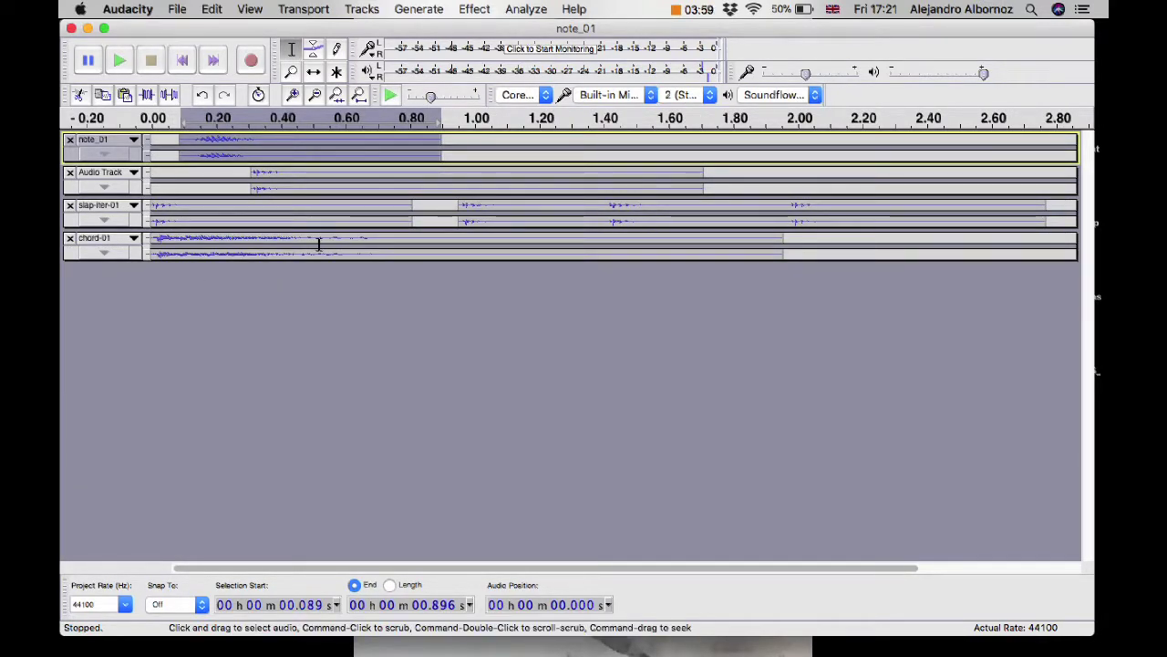
Step: Expand the chord-01 and slap-iter-01 tracks and select the whole slap-iter-01 track
{"action": "left_click", "coordinate": [104, 253]}
{"action": "left_click", "coordinate": [104, 220]}
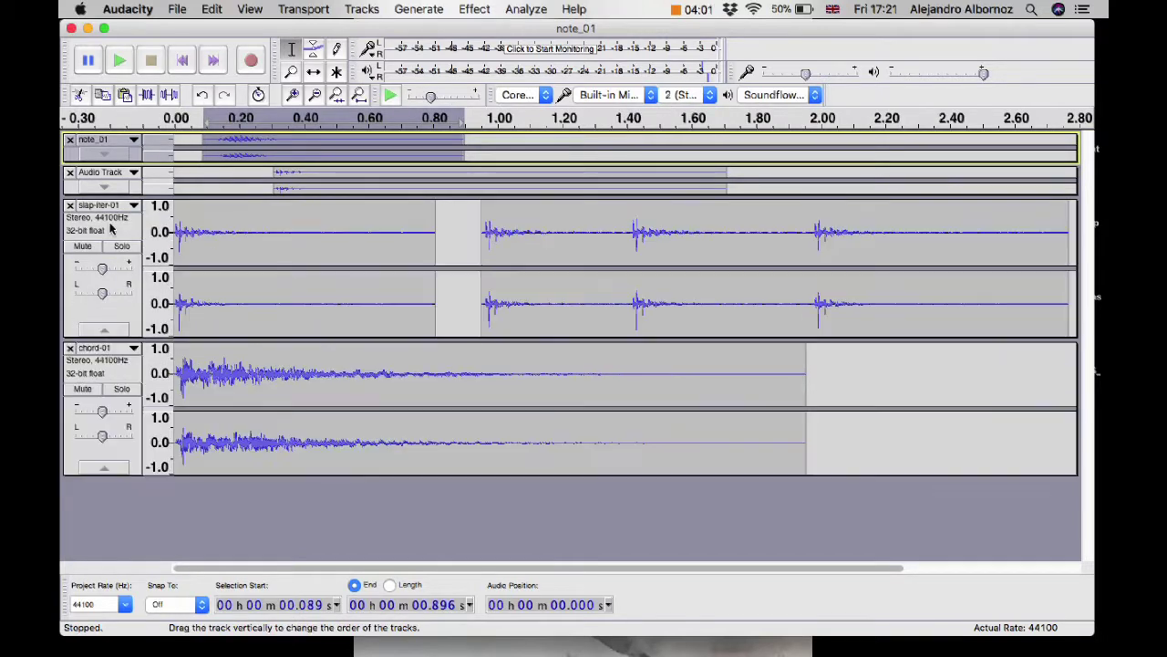
{"action": "left_click", "coordinate": [124, 311]}
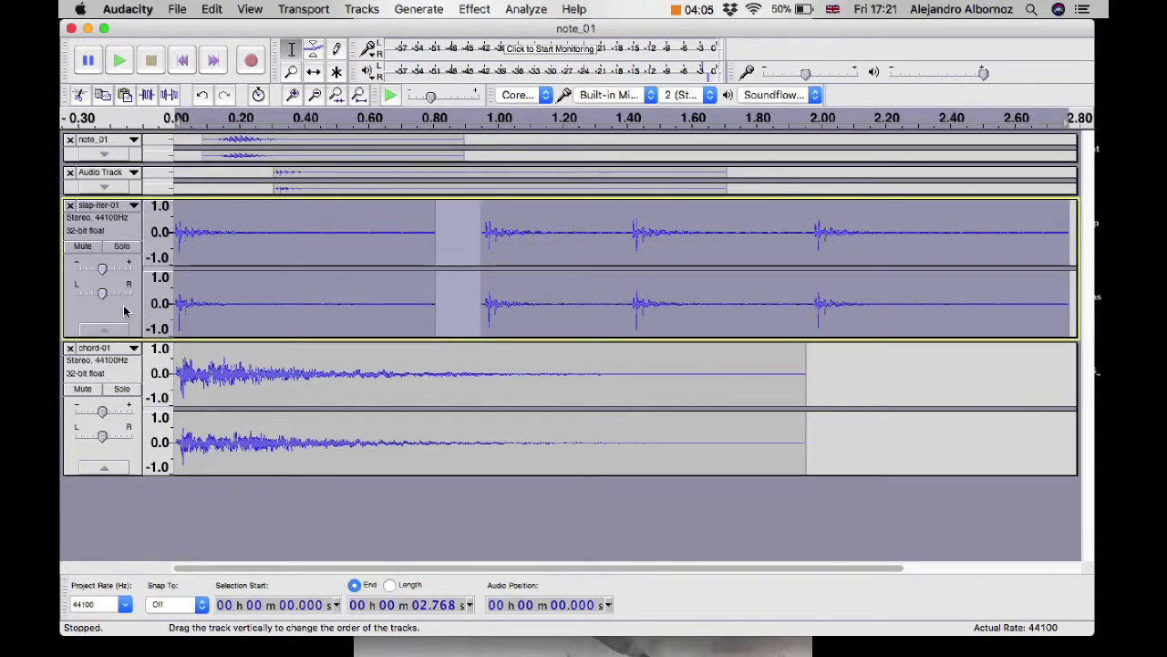
{"action": "left_click", "coordinate": [258, 11]}
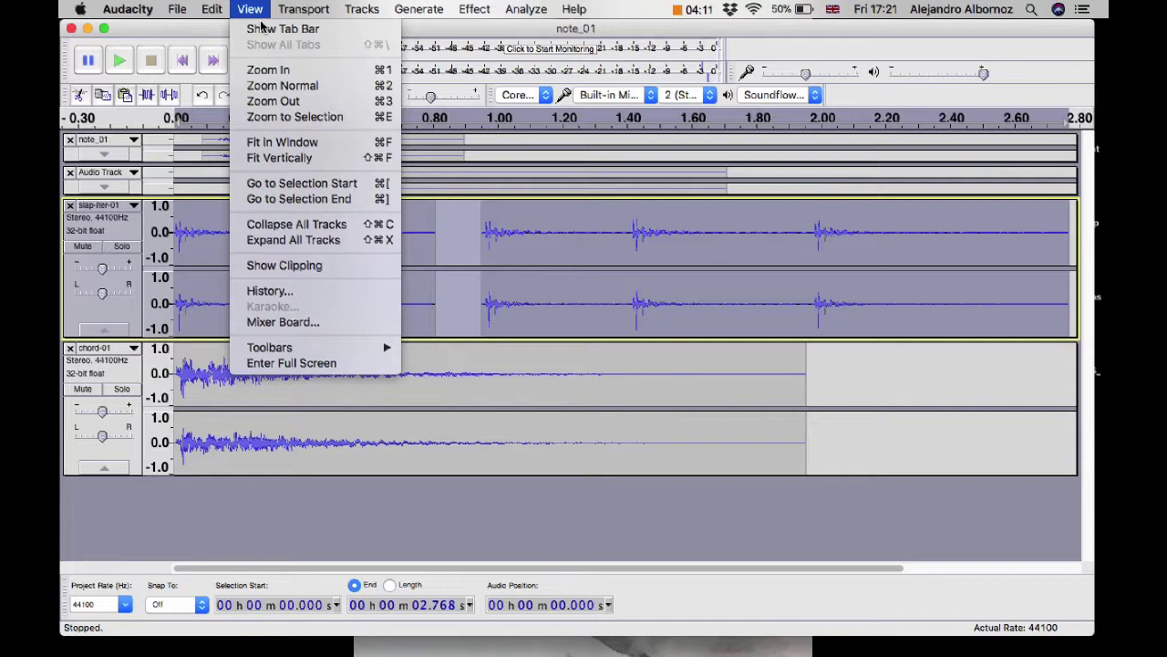
{"action": "mouse_move", "coordinate": [213, 16]}
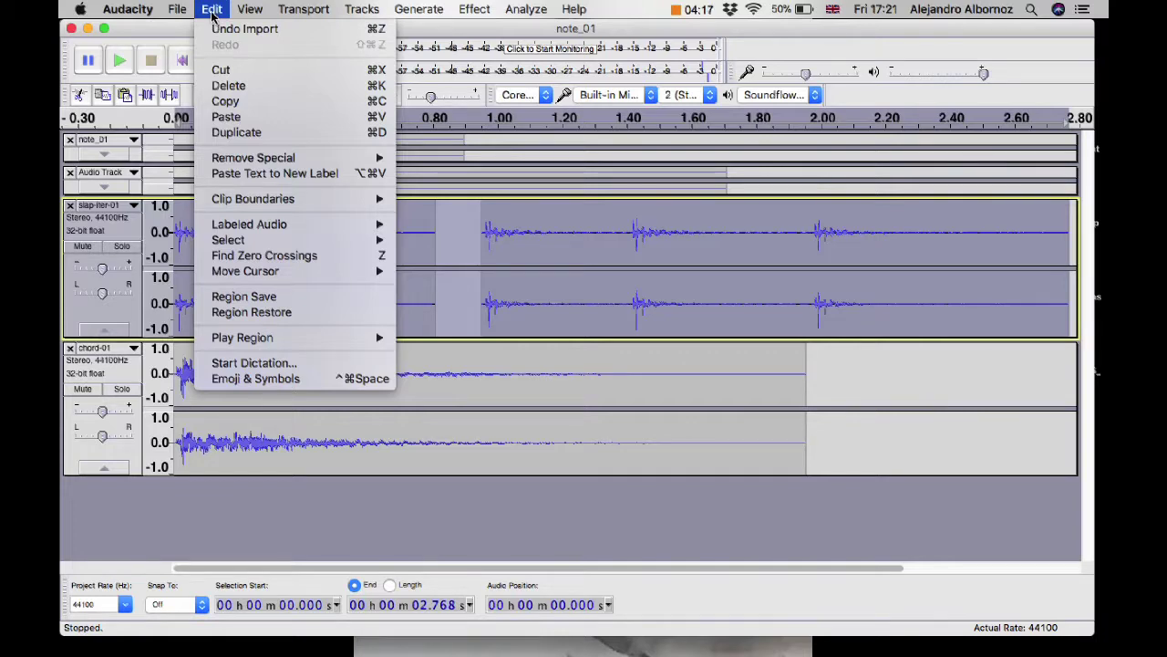
{"action": "mouse_move", "coordinate": [169, 5]}
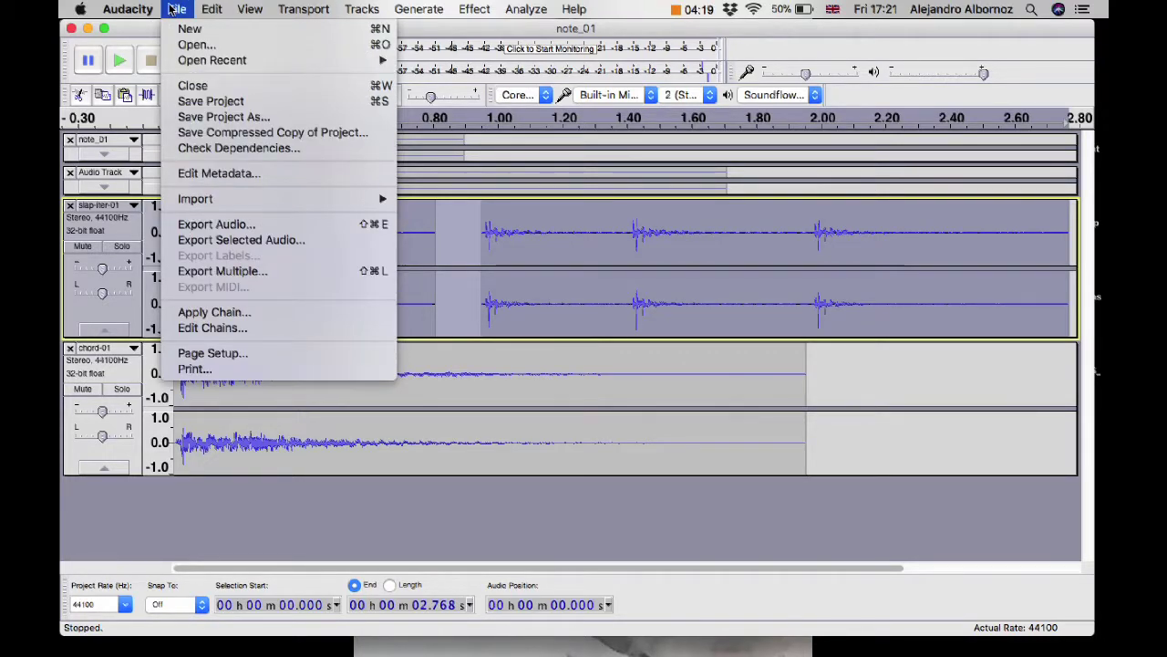
{"action": "mouse_move", "coordinate": [356, 13]}
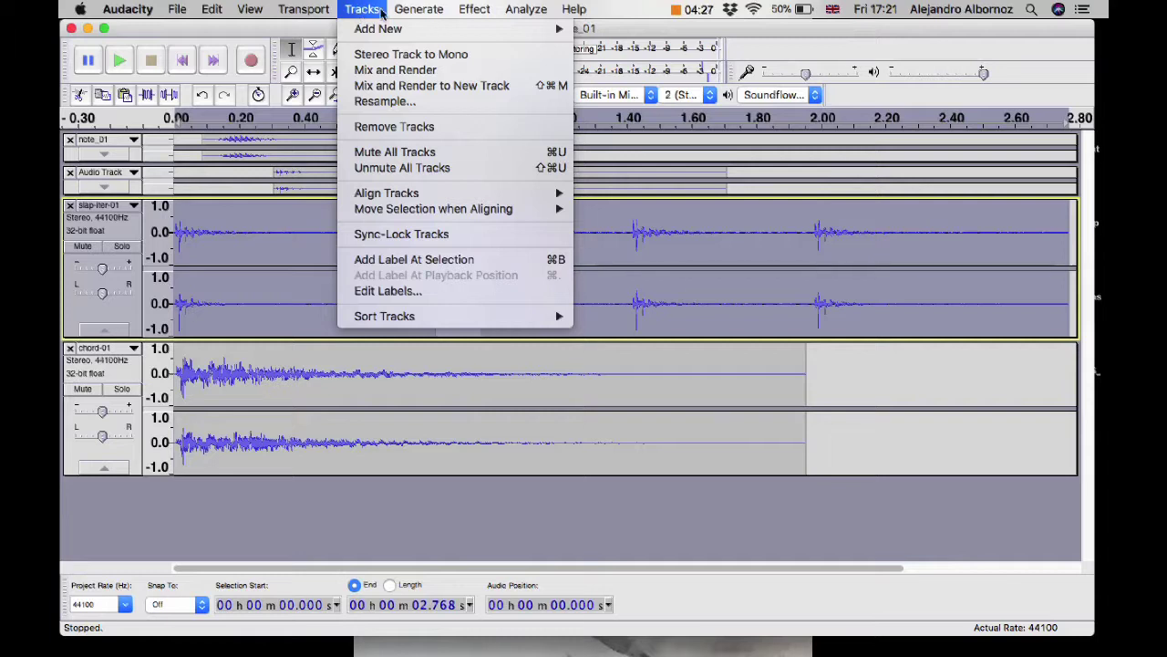
{"action": "mouse_move", "coordinate": [406, 13]}
{"action": "mouse_move", "coordinate": [475, 11]}
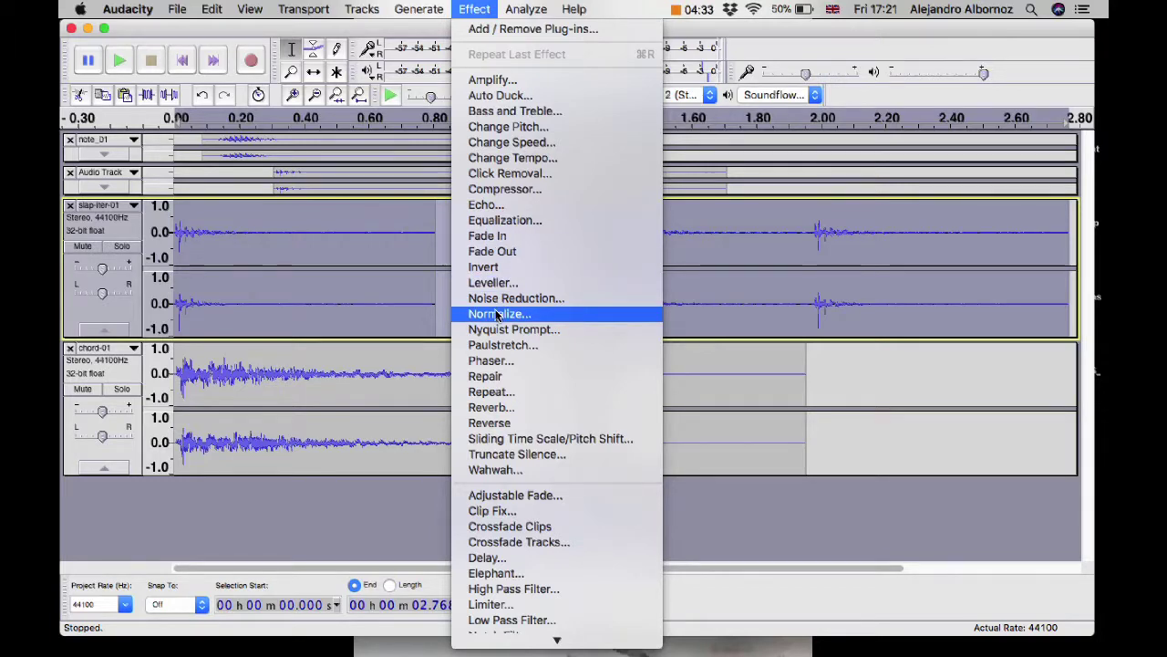
{"action": "left_click", "coordinate": [717, 403]}
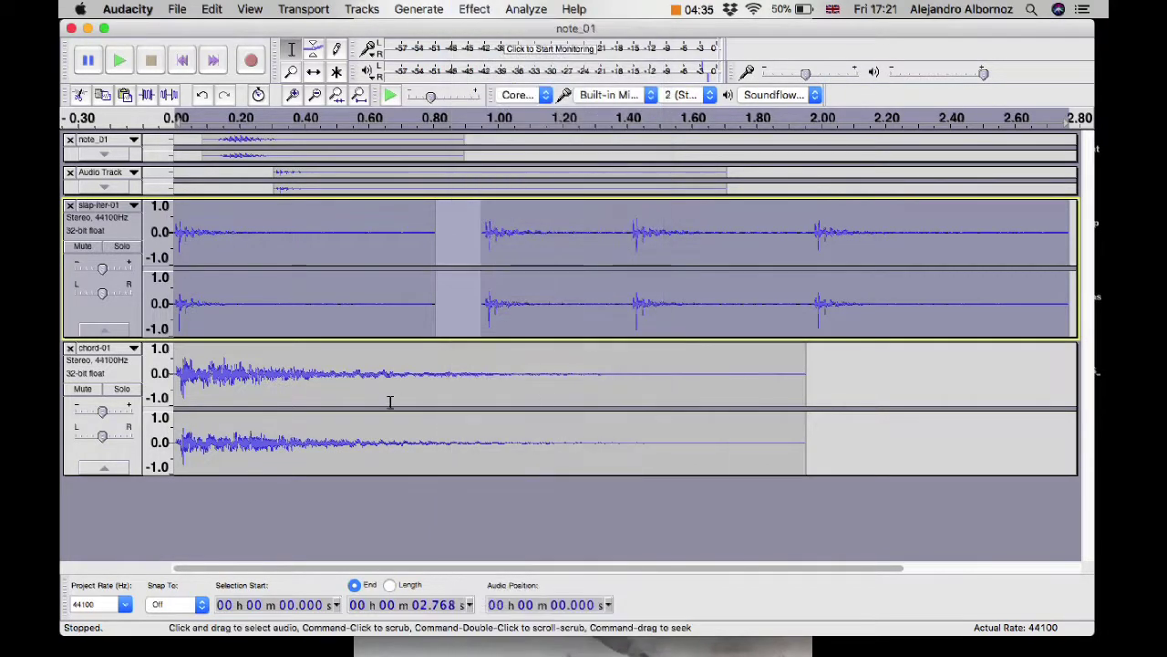
Step: Select the second slap in the slap-iter-01 track, from about 0.951 to 1.419 s, and play it
{"action": "left_click", "coordinate": [487, 253]}
{"action": "left_click_drag", "start_coordinate": [485, 253], "coordinate": [635, 288]}
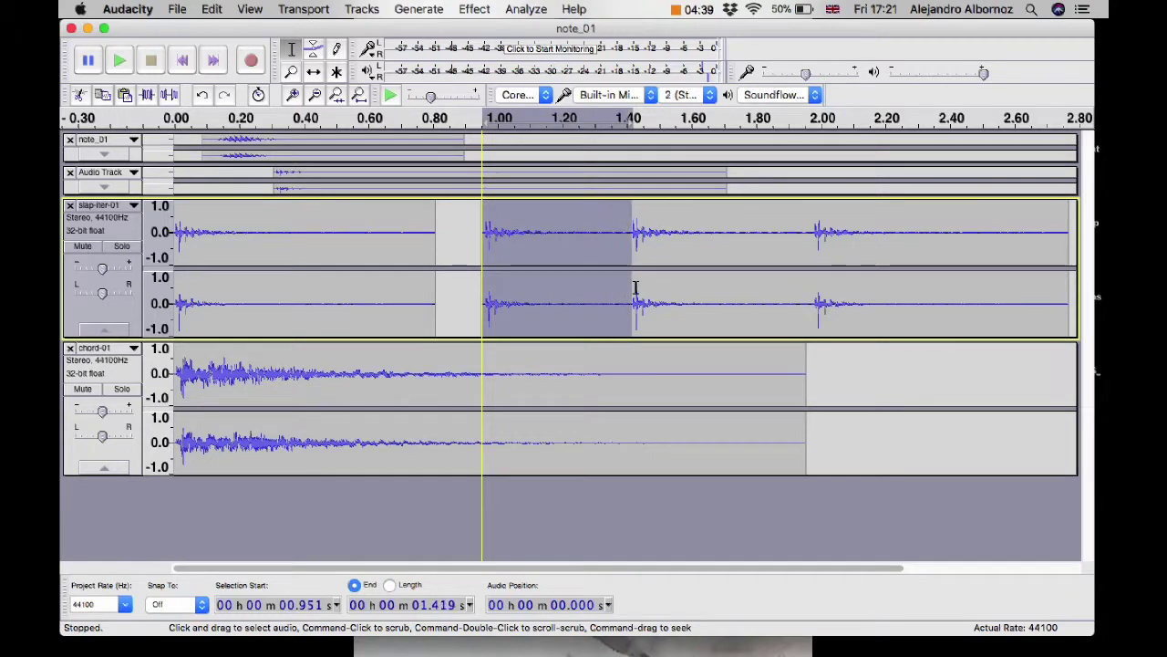
{"action": "key", "text": "space"}
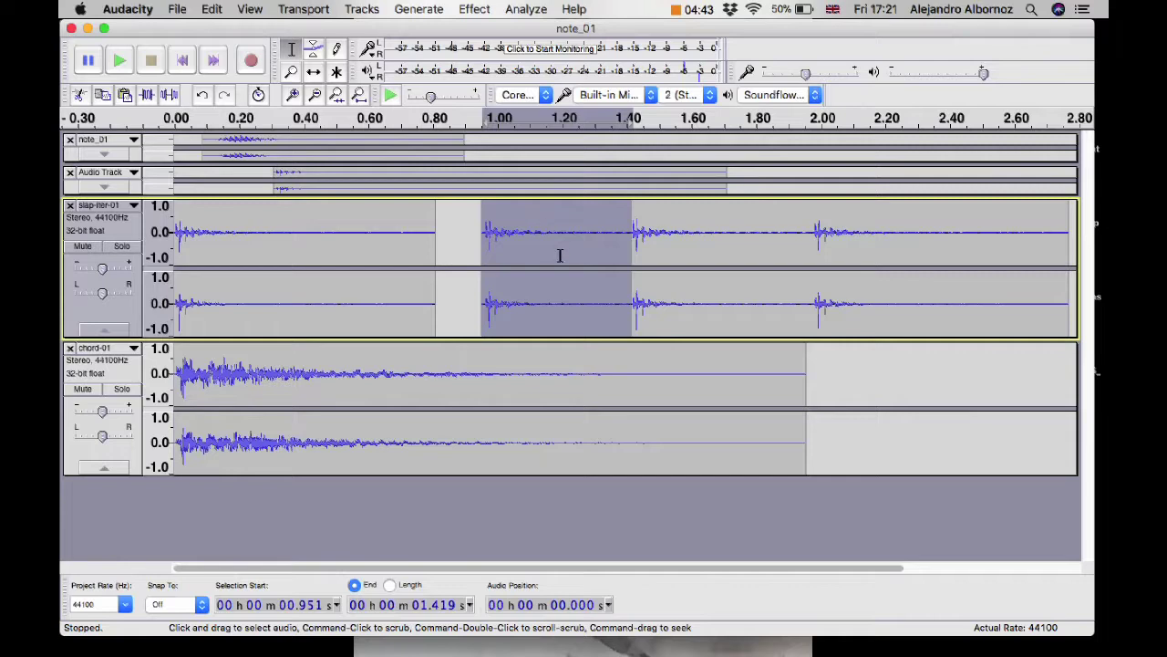
Step: Apply Change Pitch to the selected slap with a 50 percent change, and play from just before it at about 0.927 s
{"action": "left_click", "coordinate": [474, 10]}
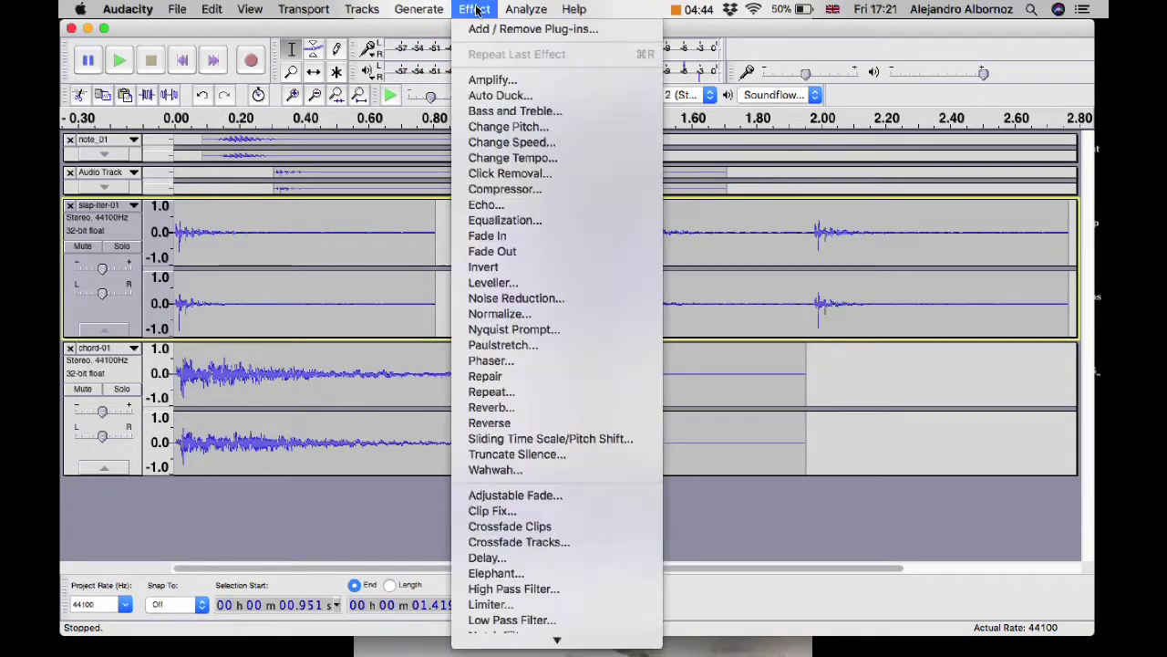
{"action": "left_click", "coordinate": [552, 129]}
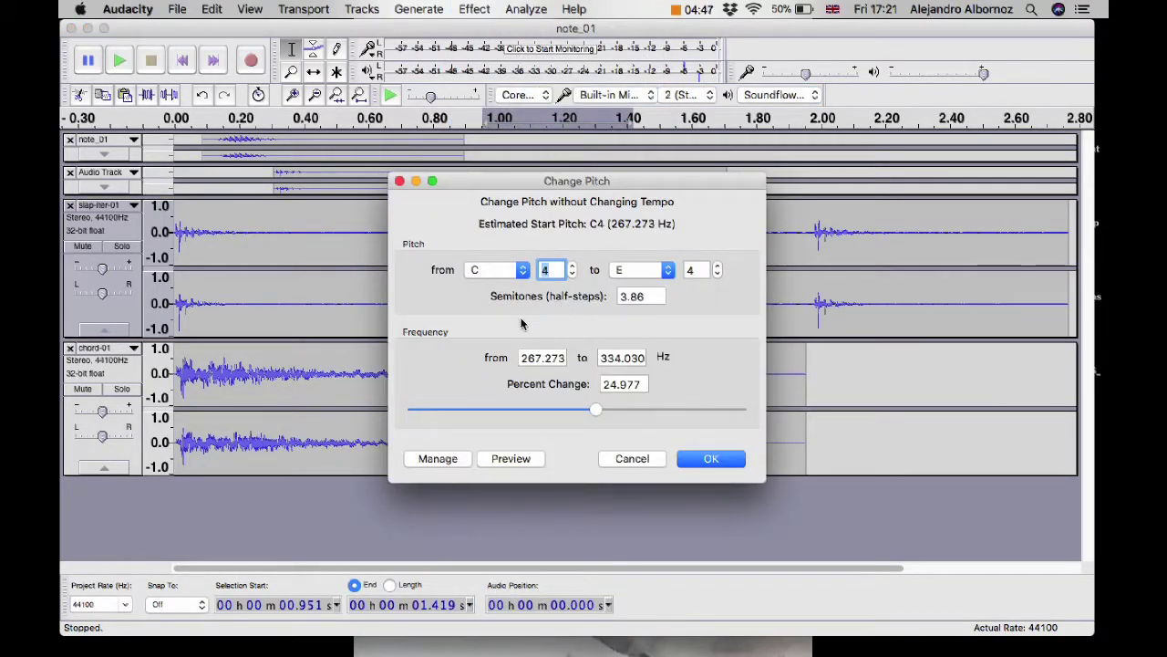
{"action": "left_click_drag", "start_coordinate": [644, 391], "coordinate": [594, 390]}
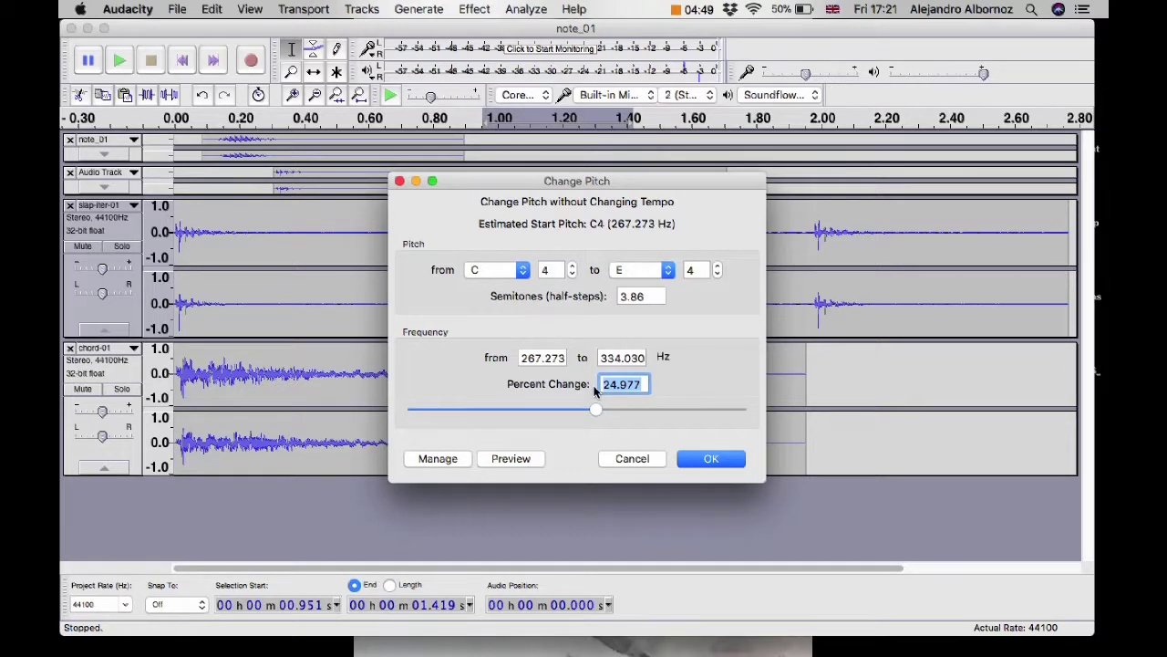
{"action": "type", "text": "50"}
{"action": "left_click", "coordinate": [711, 458]}
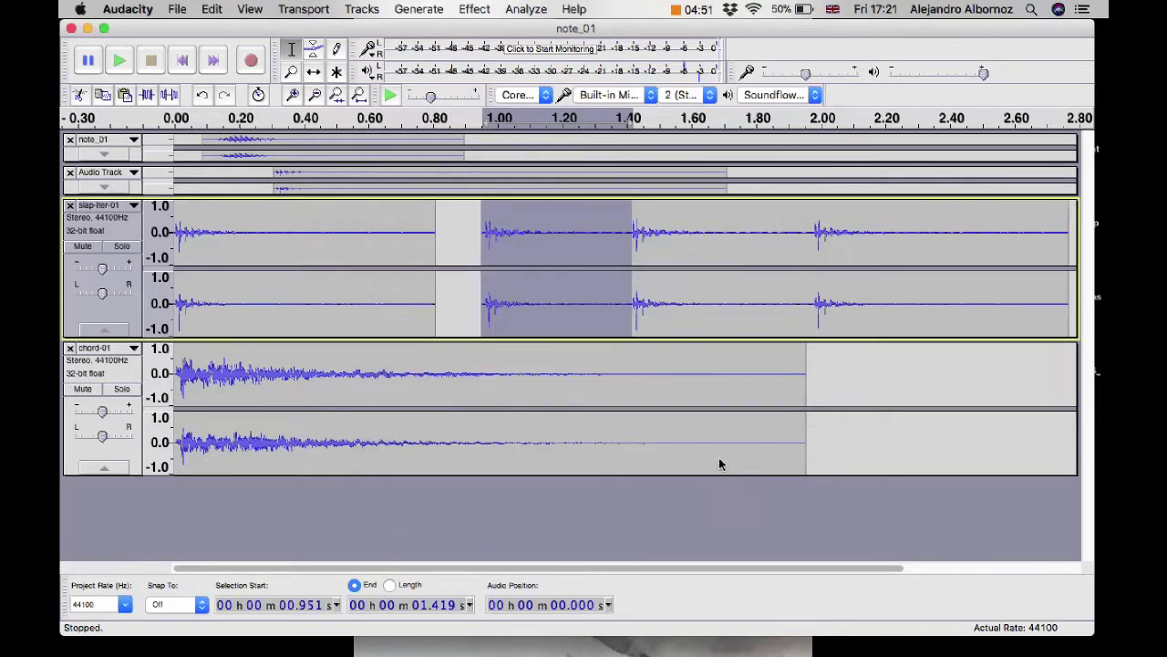
{"action": "left_click", "coordinate": [474, 263]}
{"action": "key", "text": "space"}
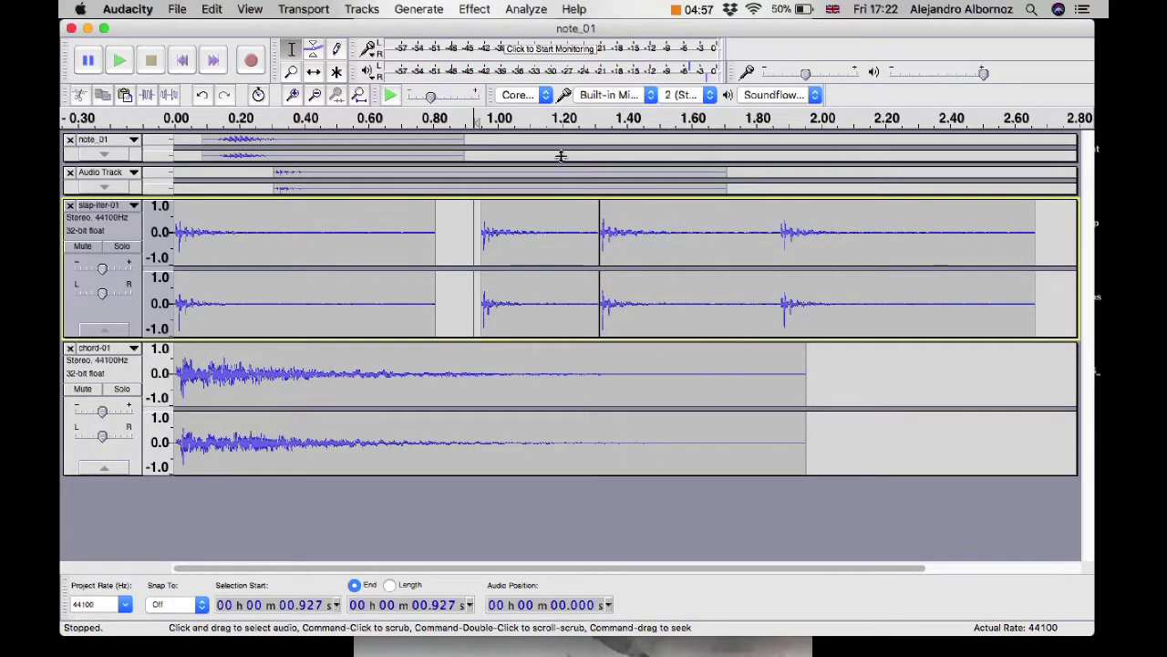
Step: Time-shift the last slap-iter-01 clip to start at about 1.42 s and the pitch-changed slap clip to start at about 1.02 s
{"action": "key", "text": "F5"}
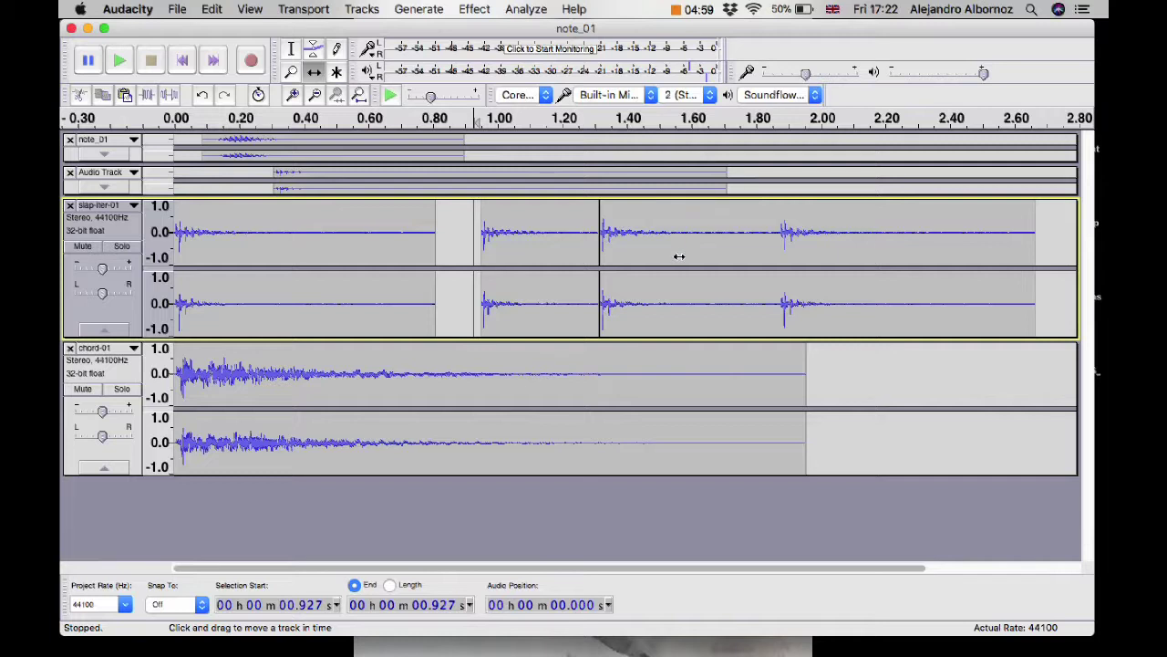
{"action": "left_click_drag", "start_coordinate": [679, 257], "coordinate": [711, 256]}
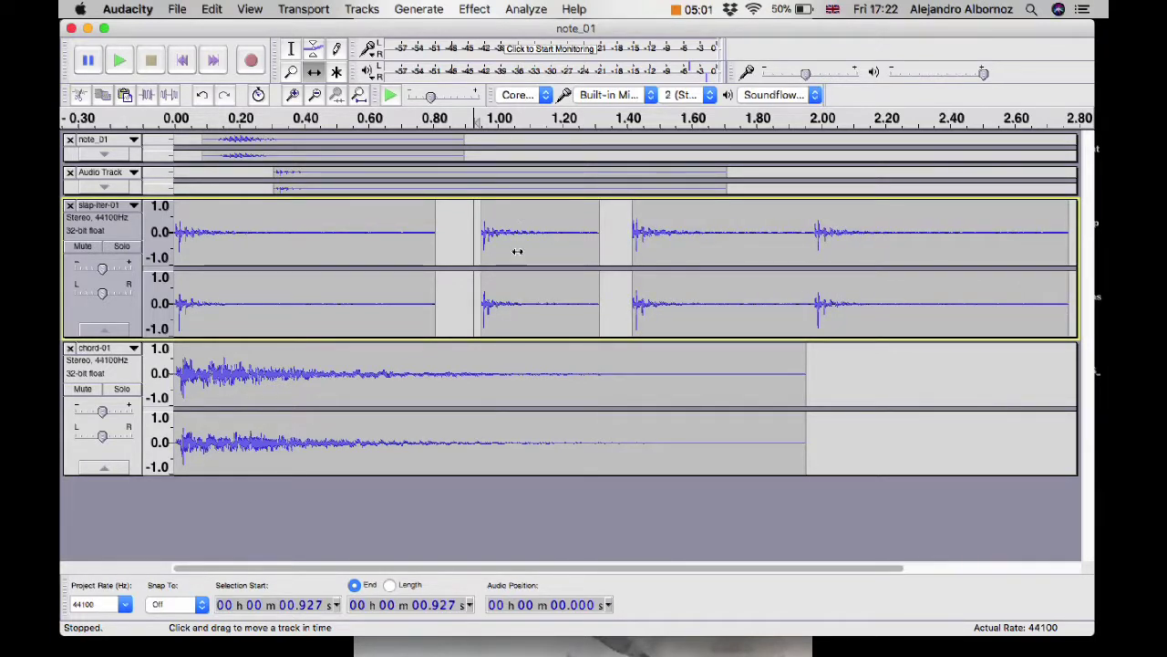
{"action": "mouse_move", "coordinate": [517, 251]}
{"action": "left_mouse_down"}
{"action": "mouse_move", "coordinate": [560, 256]}
{"action": "mouse_move", "coordinate": [539, 253]}
{"action": "left_mouse_up"}
Step: Play the shifted slaps from the current cursor position and return the cursor to the start of the timeline
{"action": "key", "text": "space"}
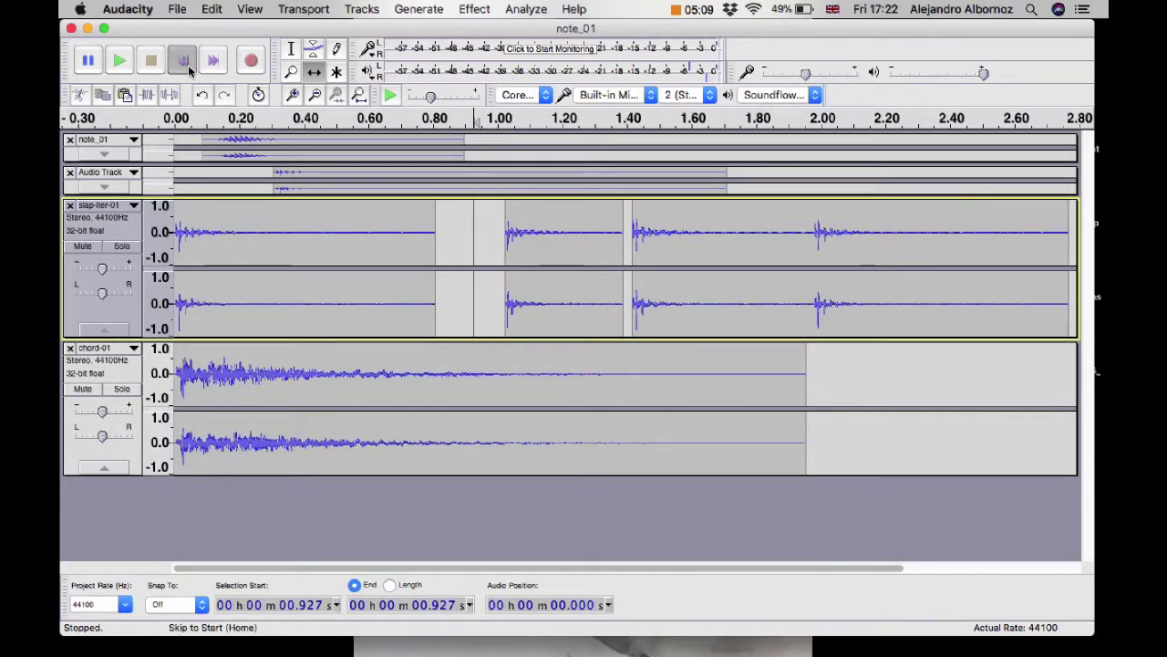
{"action": "left_click", "coordinate": [189, 71]}
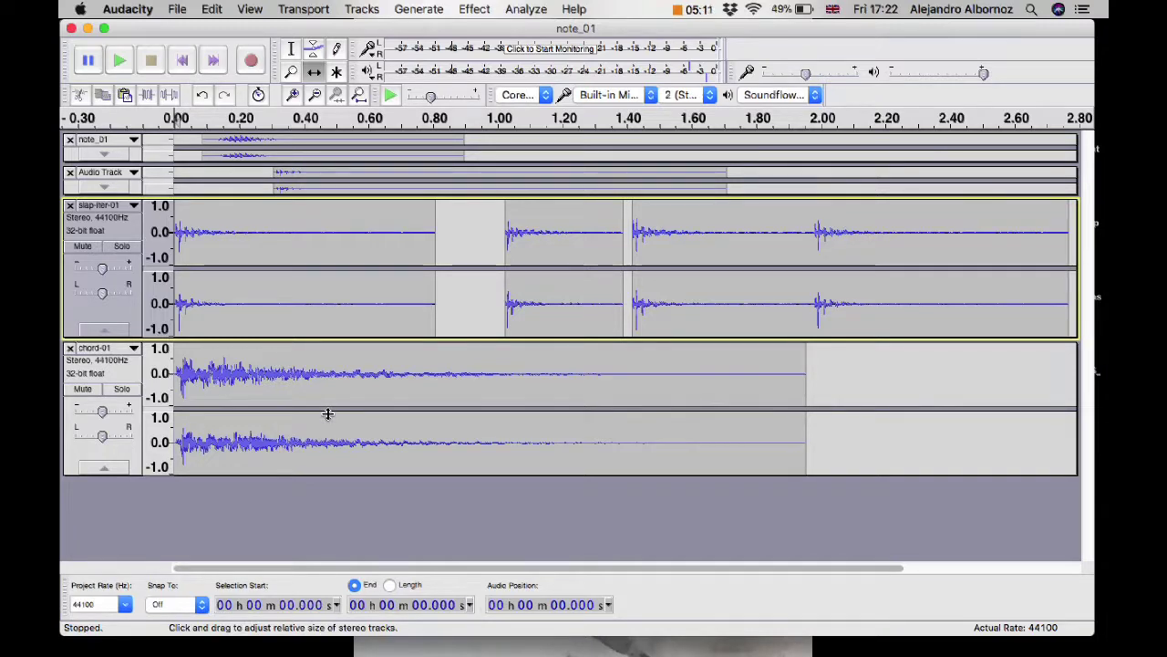